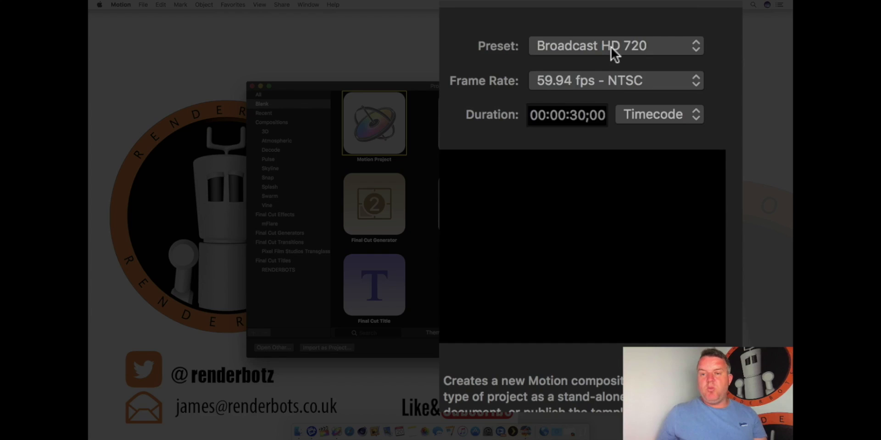
# Keep the Broadcast HD 720 preset, choose 25 fps, and create the new project
pyautogui.click(585, 108)
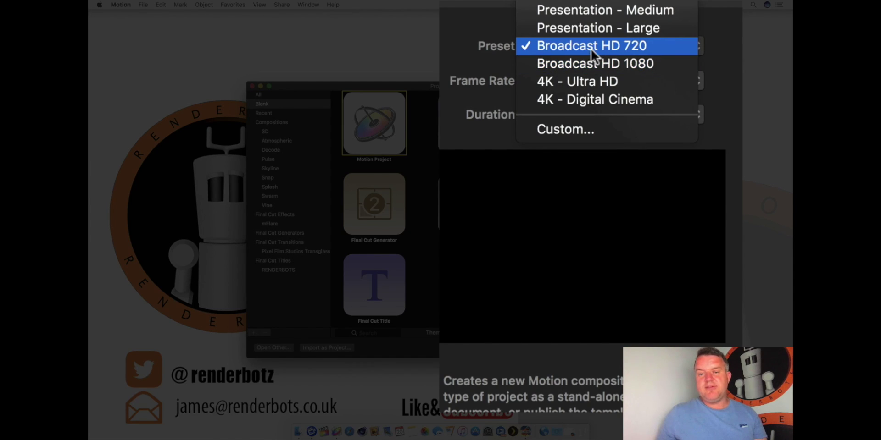
pyautogui.click(591, 49)
pyautogui.click(601, 87)
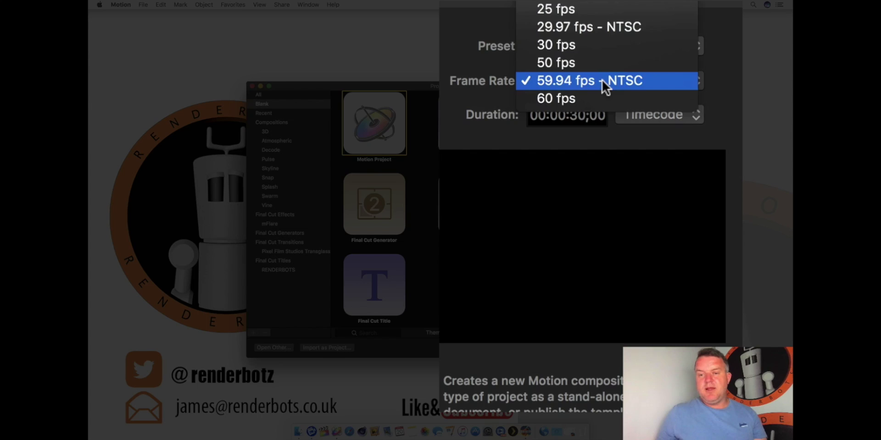
pyautogui.click(592, 11)
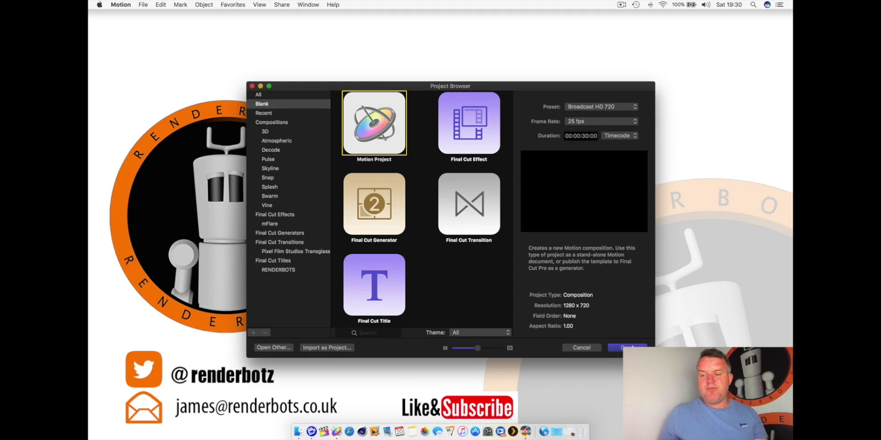
pyautogui.press('Return')
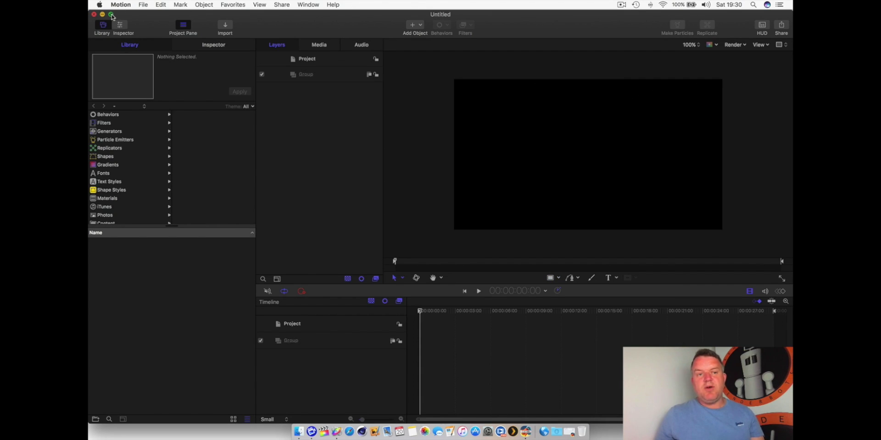
# Make the window full screen and add a text layer near the top centre reading 'Renderbot'
pyautogui.click(111, 15)
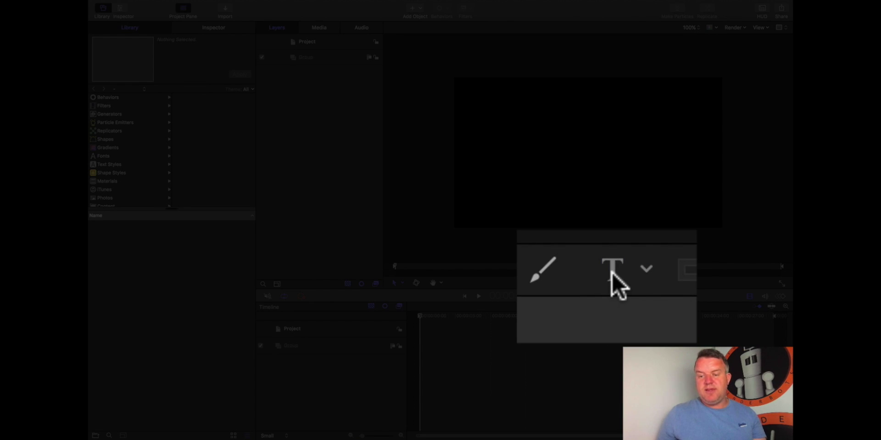
pyautogui.click(609, 281)
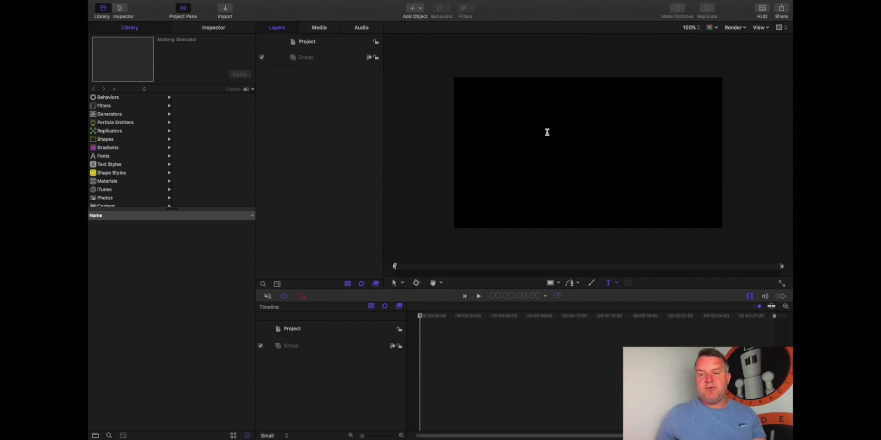
pyautogui.click(547, 132)
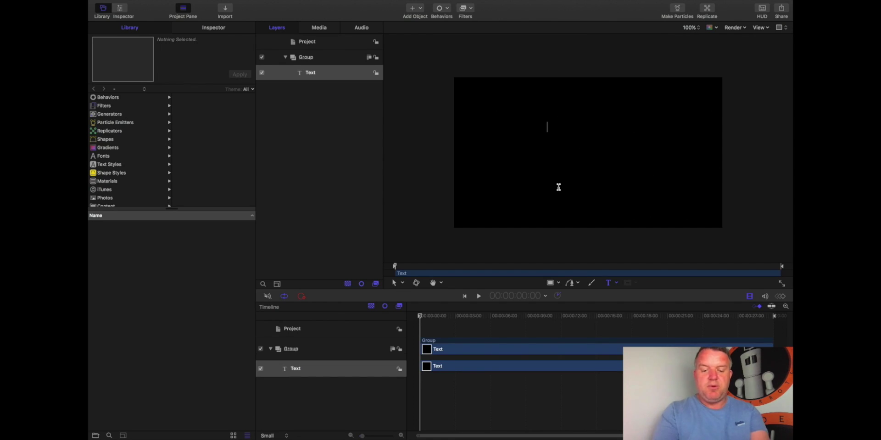
pyautogui.write('Render')
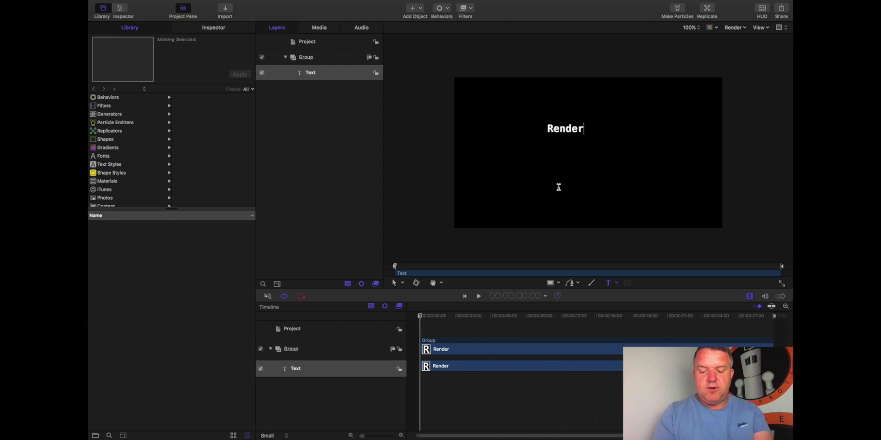
pyautogui.write('bots')
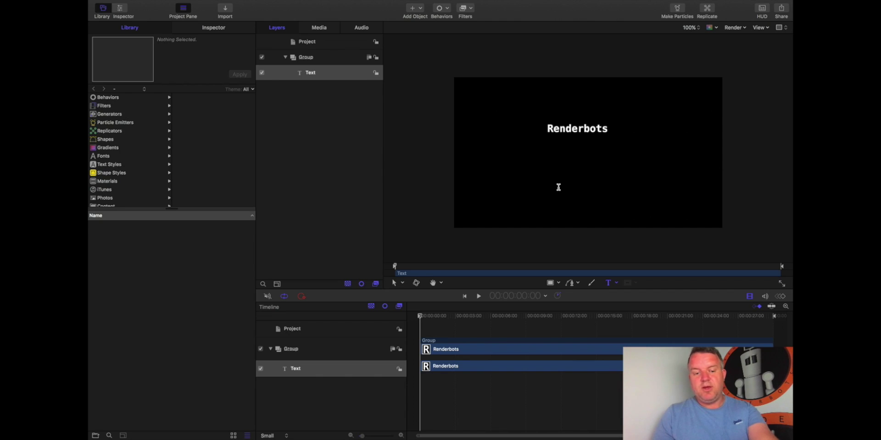
# Finish the Renderbots text and drag it left until it overhangs the canvas's left edge
pyautogui.press('Escape')
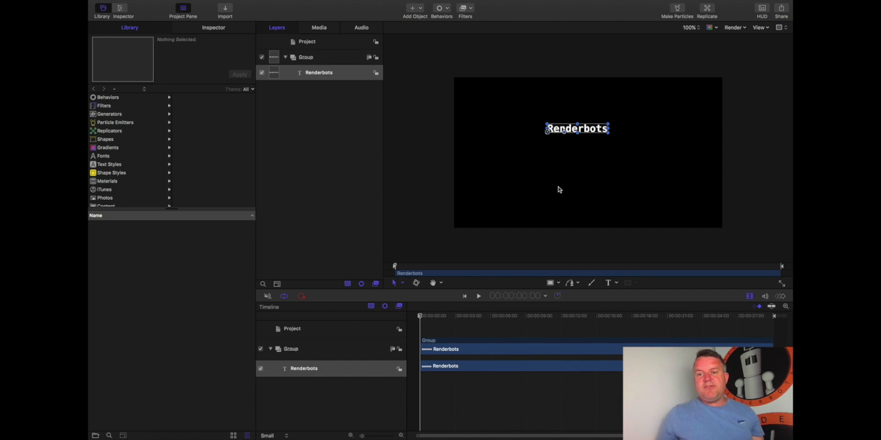
pyautogui.moveTo(593, 128); pyautogui.dragTo(603, 152)
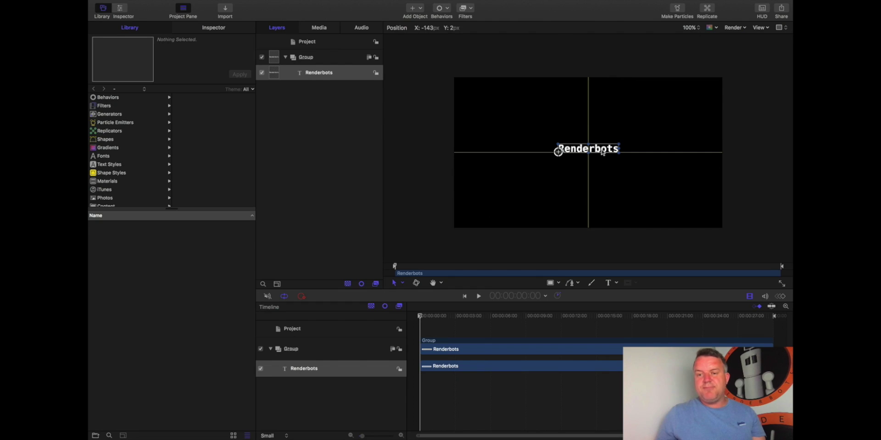
pyautogui.moveTo(602, 152); pyautogui.dragTo(412, 152)
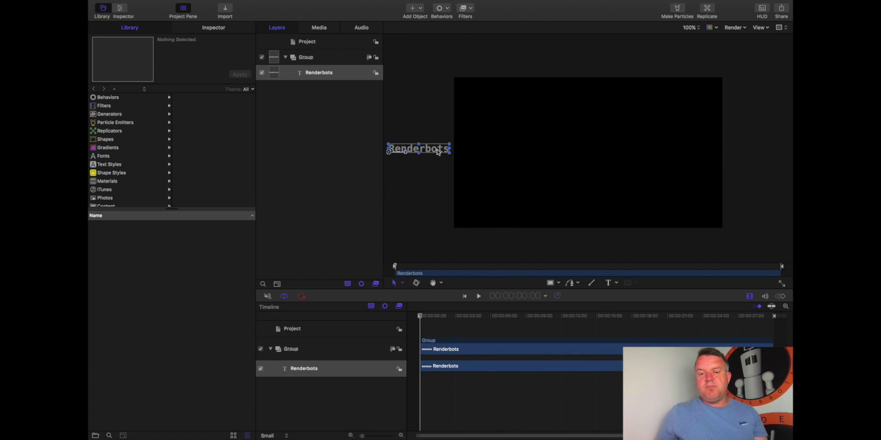
pyautogui.click(480, 121)
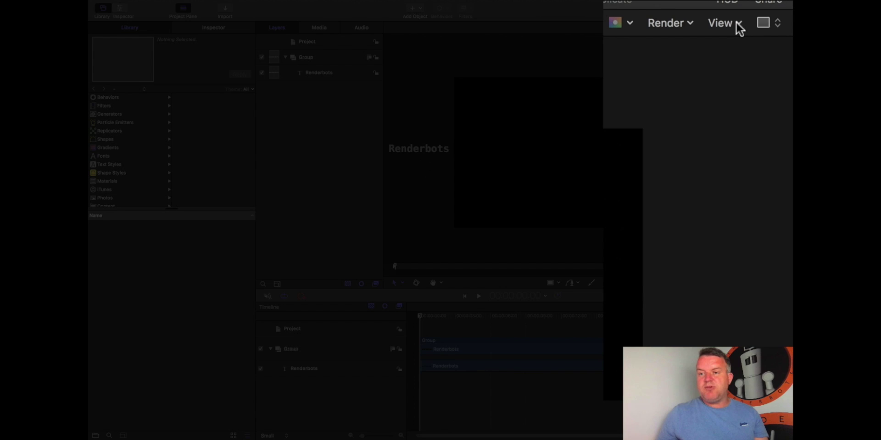
# Turn on Show Full View Area and park the Renderbots text just left of the canvas
pyautogui.click(736, 23)
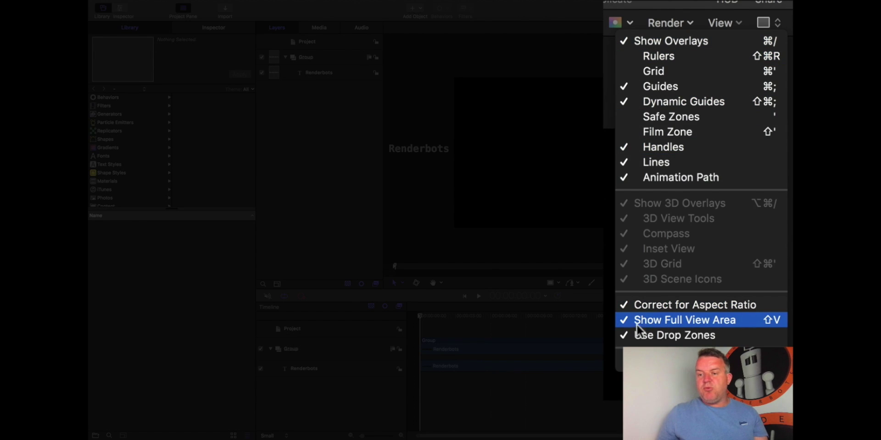
pyautogui.click(717, 323)
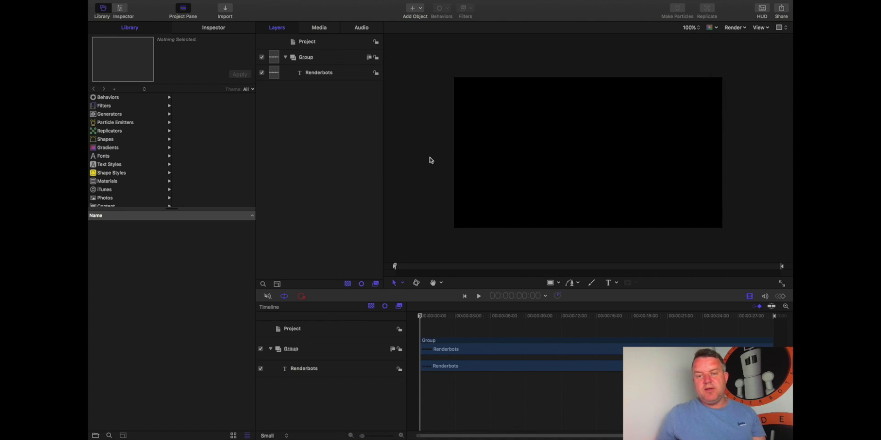
pyautogui.click(401, 154)
pyautogui.click(442, 174)
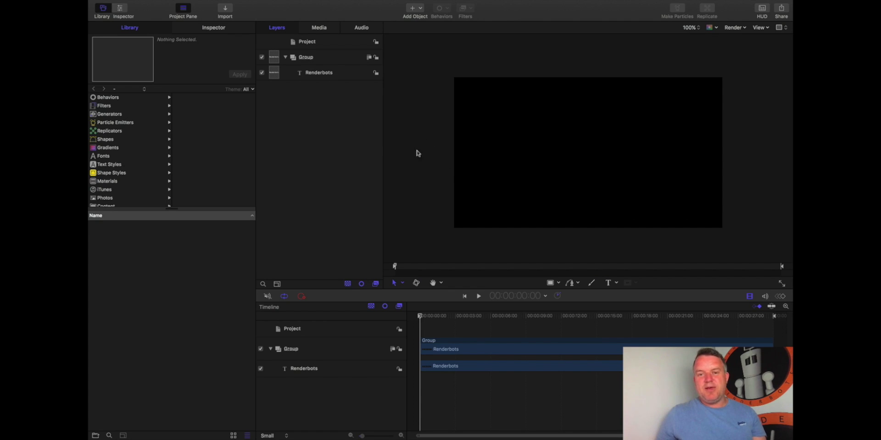
pyautogui.click(761, 27)
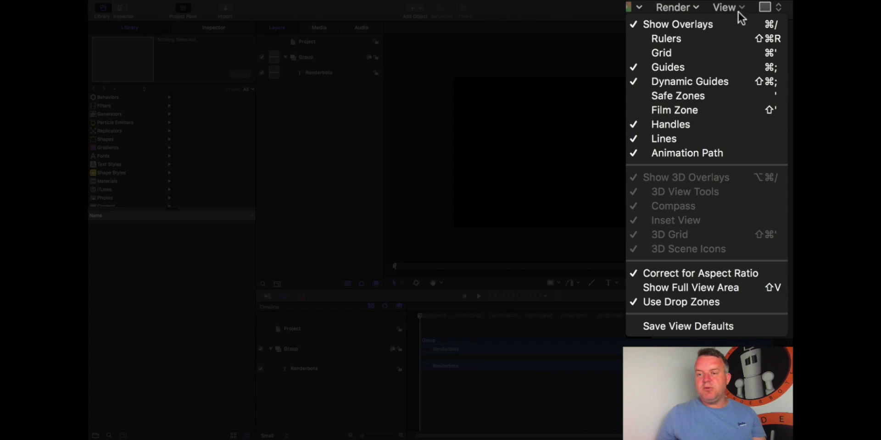
pyautogui.click(714, 290)
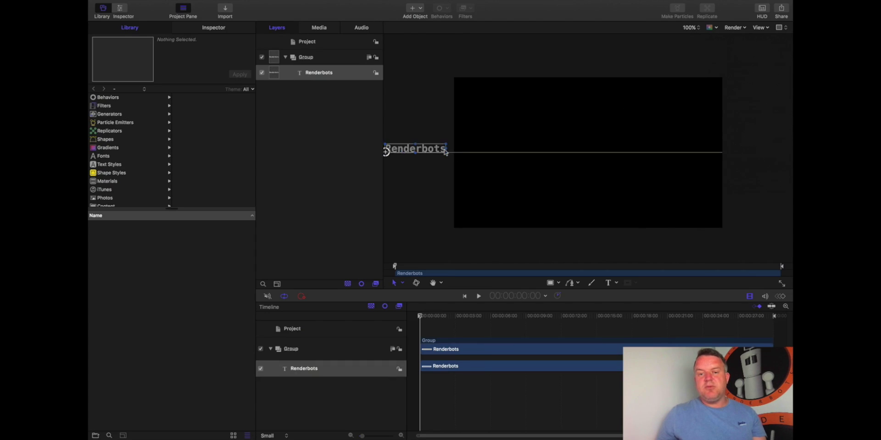
pyautogui.moveTo(444, 151)
pyautogui.mouseDown()
pyautogui.moveTo(472, 158)
pyautogui.moveTo(427, 156)
pyautogui.mouseUp()
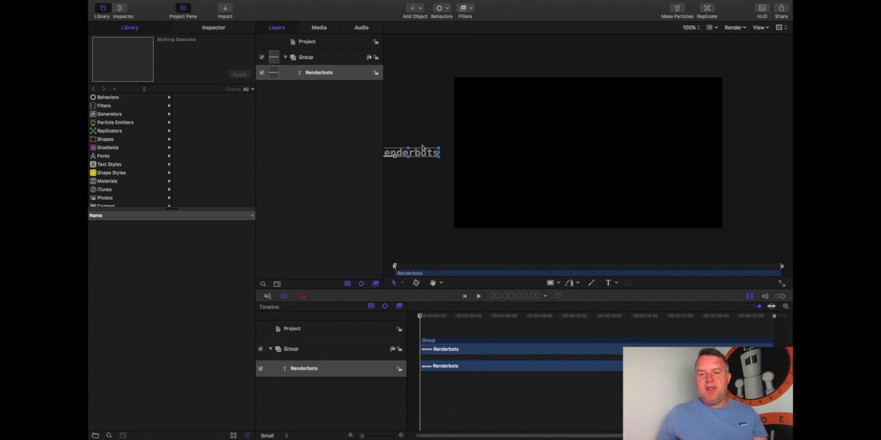
pyautogui.moveTo(422, 148)
pyautogui.mouseDown()
pyautogui.moveTo(423, 120)
pyautogui.moveTo(394, 133)
pyautogui.moveTo(423, 158)
pyautogui.mouseUp()
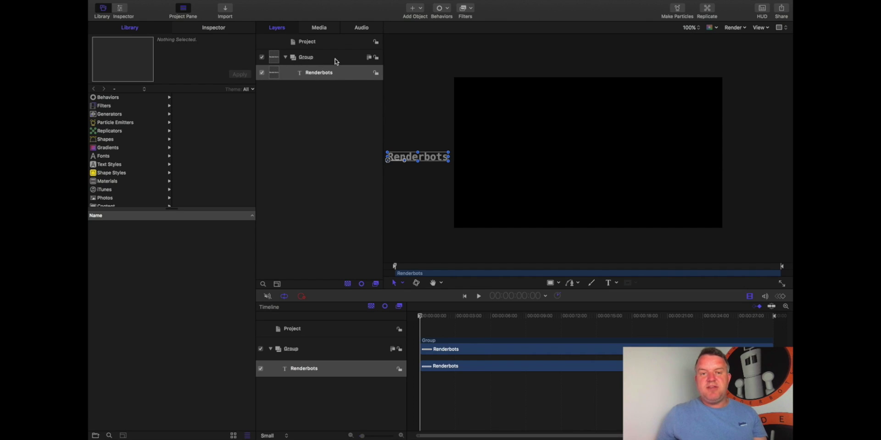
# Rename the Group layer to 'Text' and collapse it in the Layers list
pyautogui.click(306, 58)
pyautogui.click(306, 58)
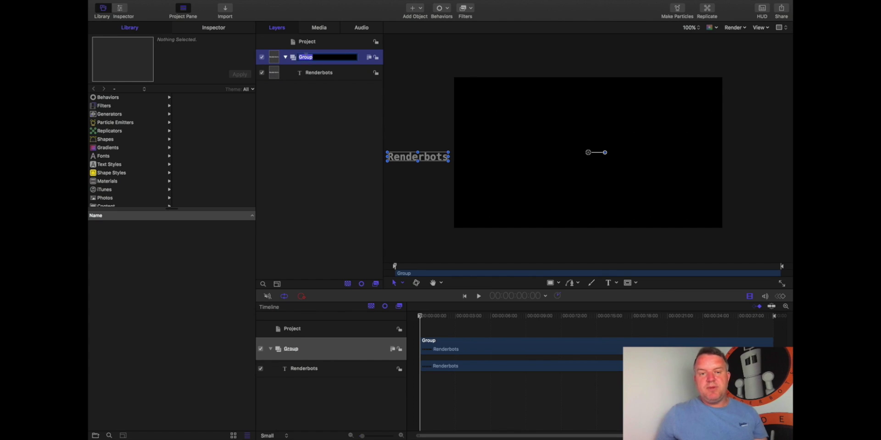
pyautogui.write('Text')
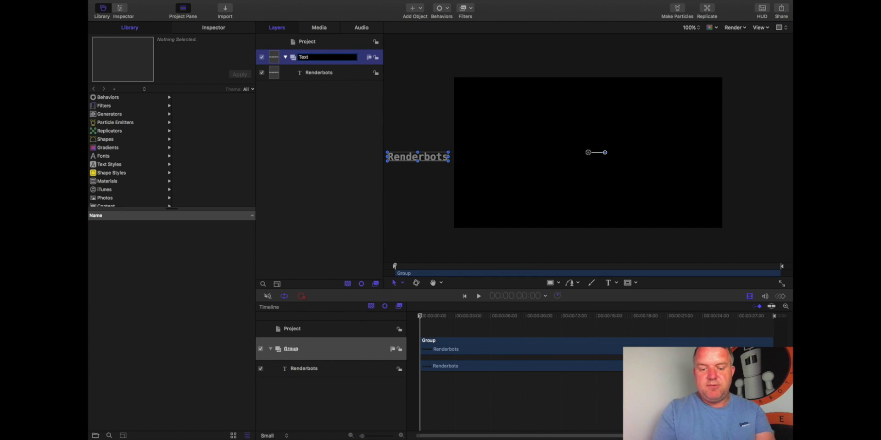
pyautogui.press('Return')
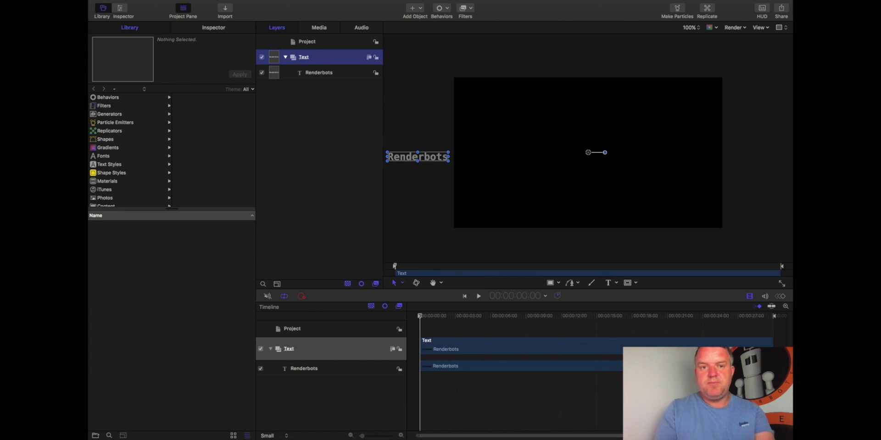
pyautogui.click(286, 58)
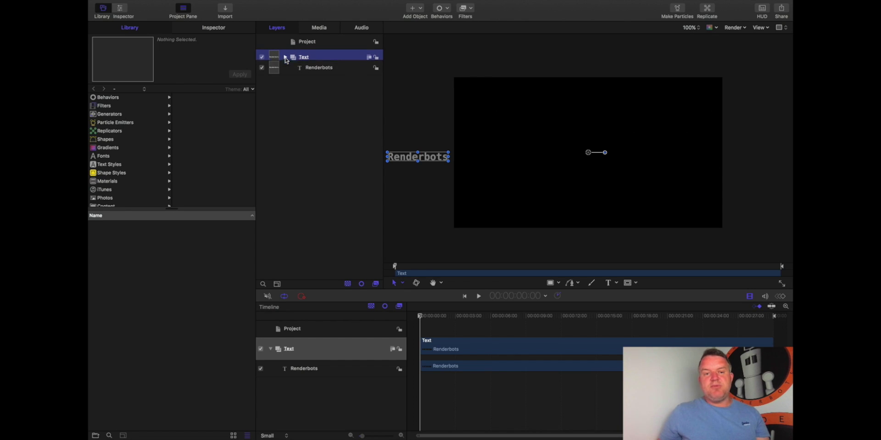
pyautogui.click(285, 58)
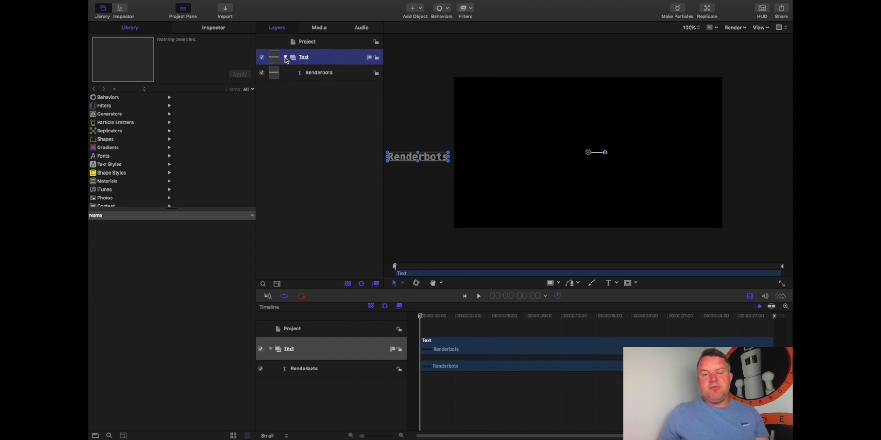
pyautogui.click(286, 58)
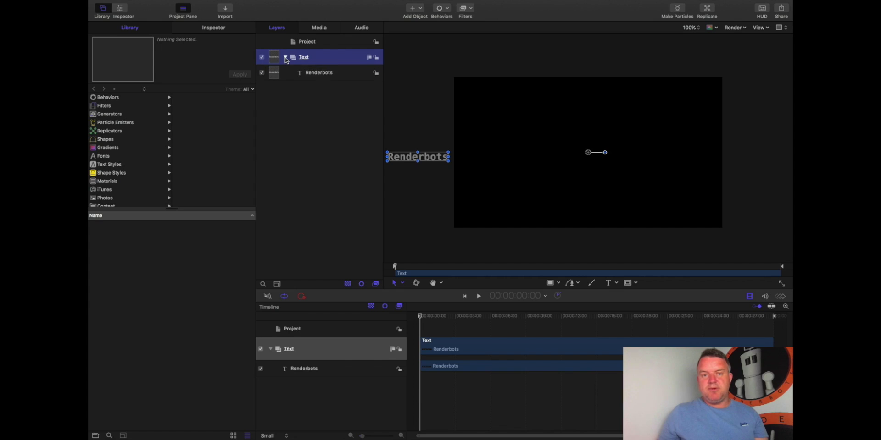
pyautogui.click(285, 58)
# Fine-tune the Renderbots text's off-canvas position and select it for animating
pyautogui.moveTo(417, 159); pyautogui.dragTo(418, 158)
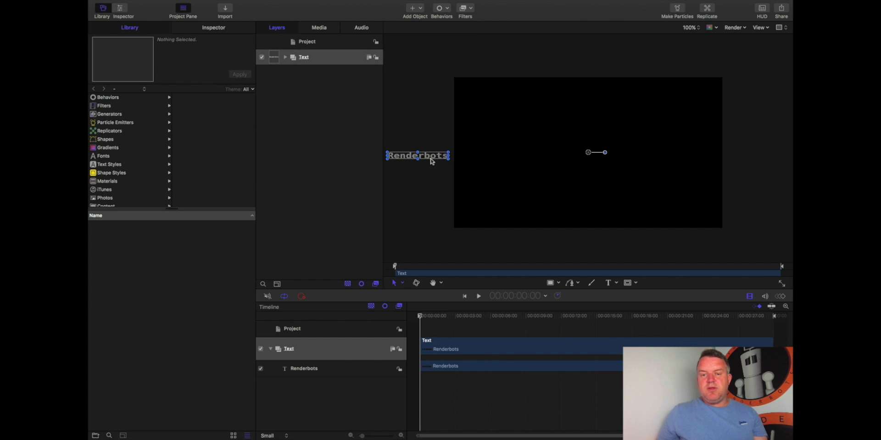
pyautogui.click(418, 160)
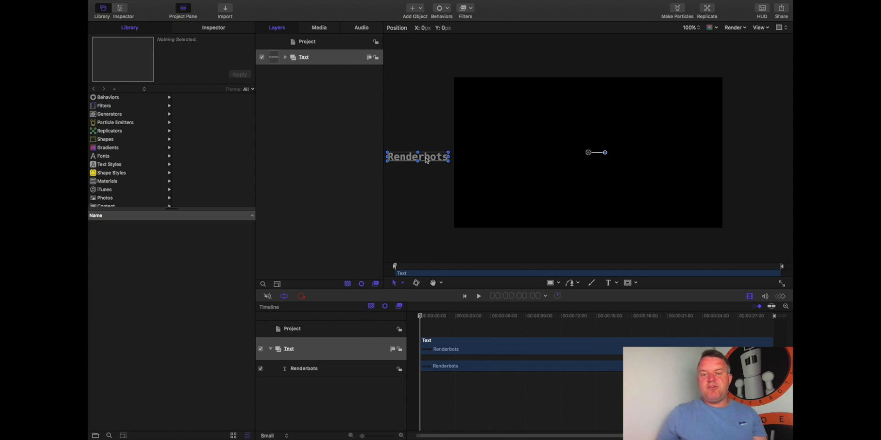
pyautogui.moveTo(426, 159)
pyautogui.mouseDown()
pyautogui.moveTo(770, 160)
pyautogui.moveTo(427, 161)
pyautogui.mouseUp()
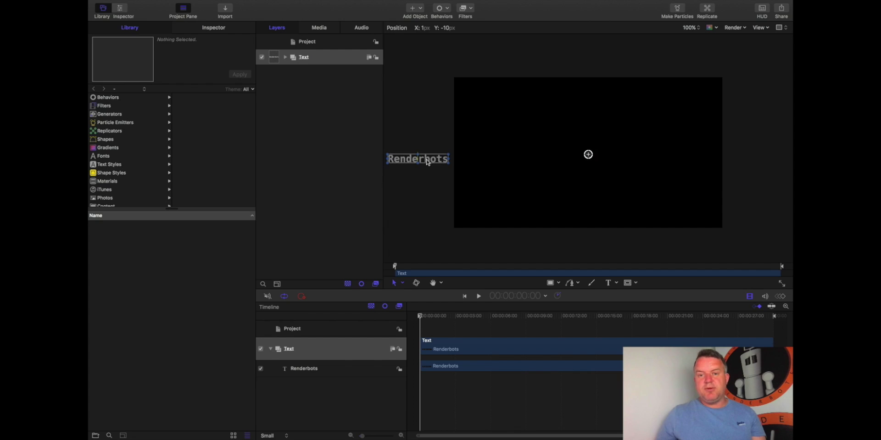
pyautogui.click(436, 183)
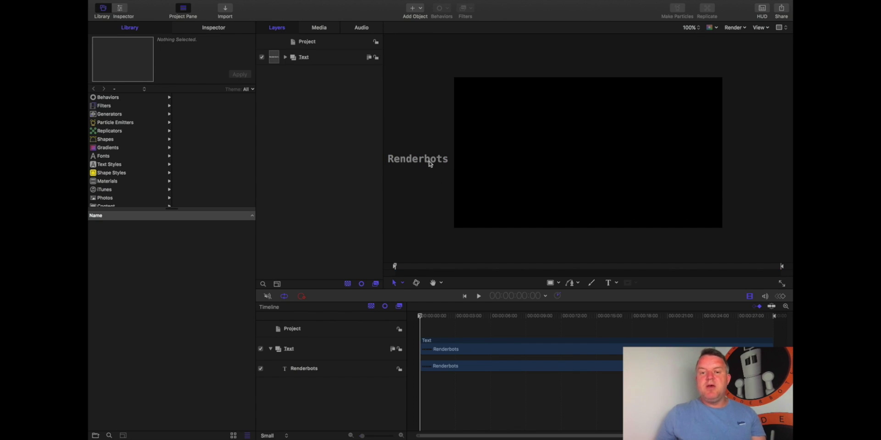
pyautogui.click(429, 160)
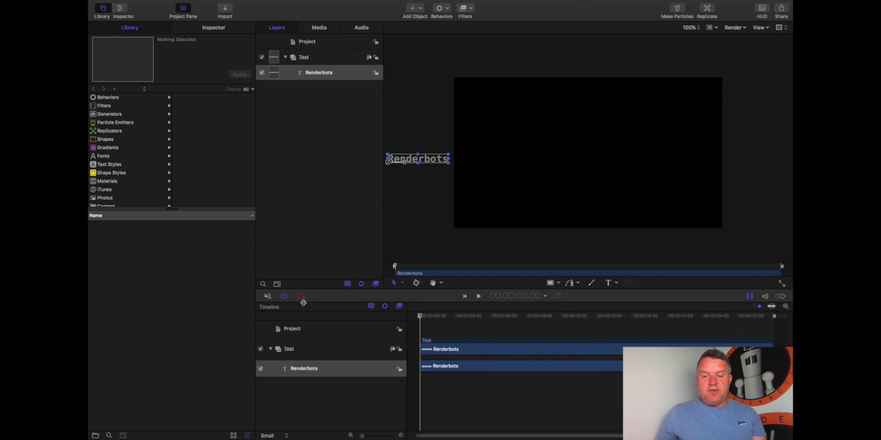
# Scrub the playhead through the opening seconds, then return to the timeline start
pyautogui.moveTo(420, 319); pyautogui.dragTo(453, 316)
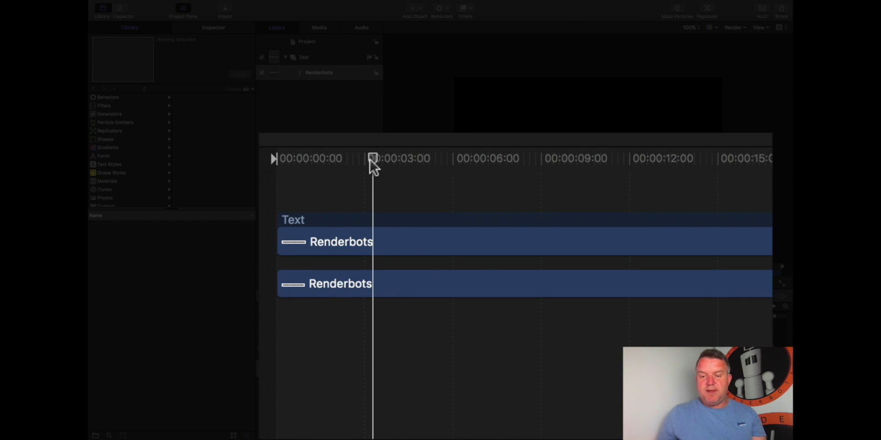
pyautogui.moveTo(370, 160); pyautogui.dragTo(265, 158)
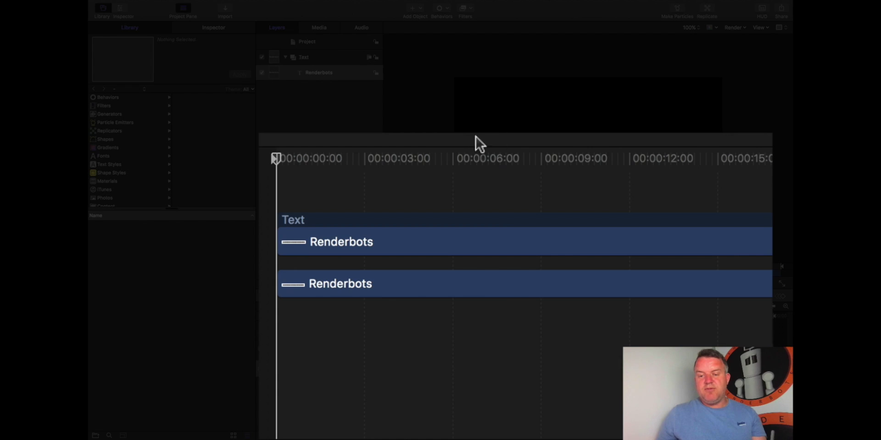
pyautogui.moveTo(281, 166); pyautogui.dragTo(395, 161)
pyautogui.press('Home')
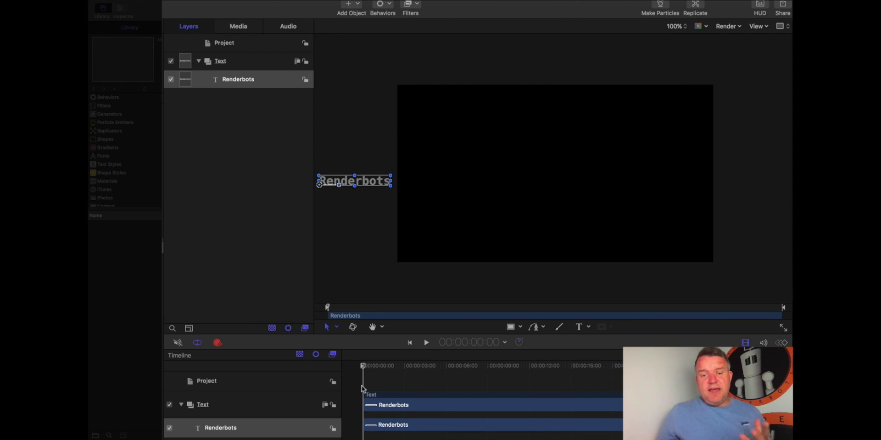
# At about 10 seconds, drag the Renderbots text past the canvas's right edge to record the slide
pyautogui.moveTo(363, 369); pyautogui.dragTo(503, 367)
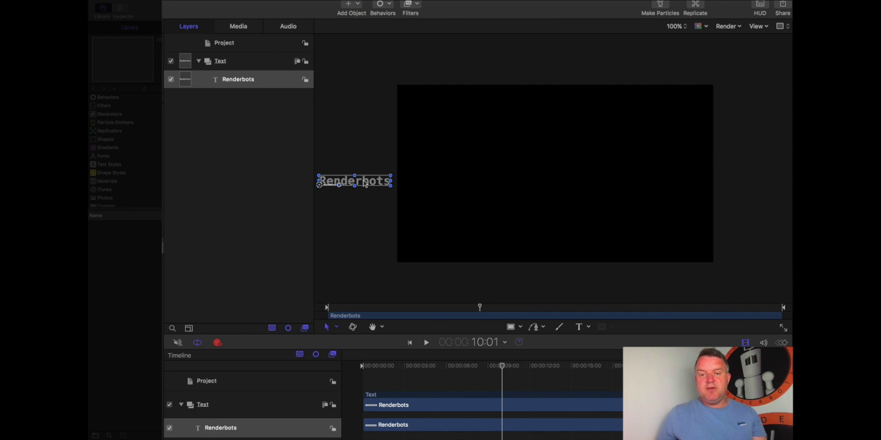
pyautogui.moveTo(365, 183); pyautogui.dragTo(774, 180)
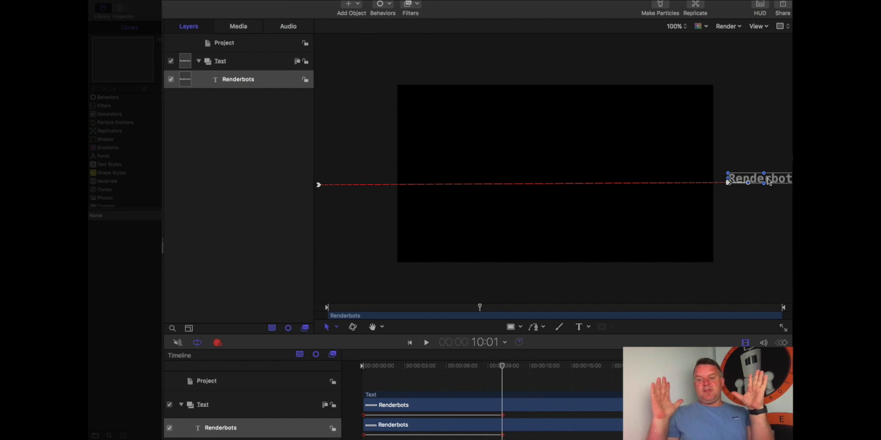
pyautogui.press('super+2')
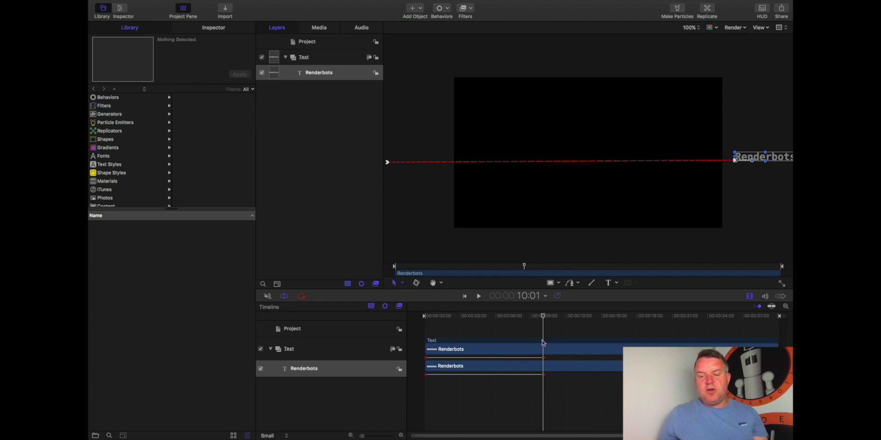
pyautogui.click(480, 298)
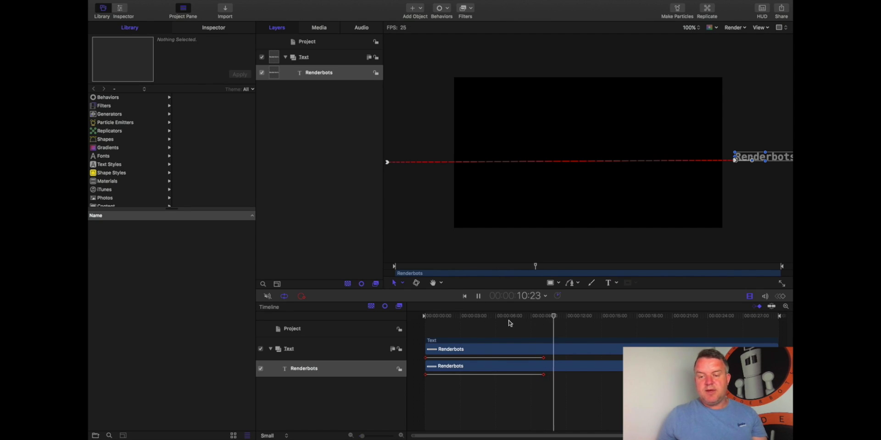
pyautogui.click(479, 298)
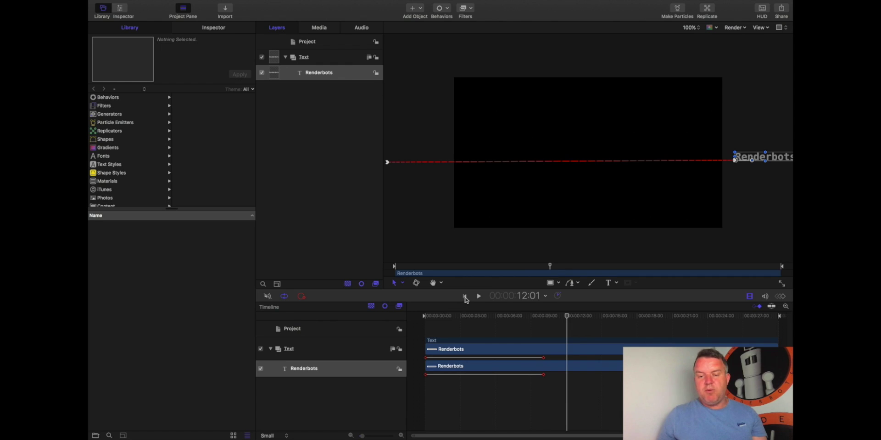
pyautogui.click(465, 297)
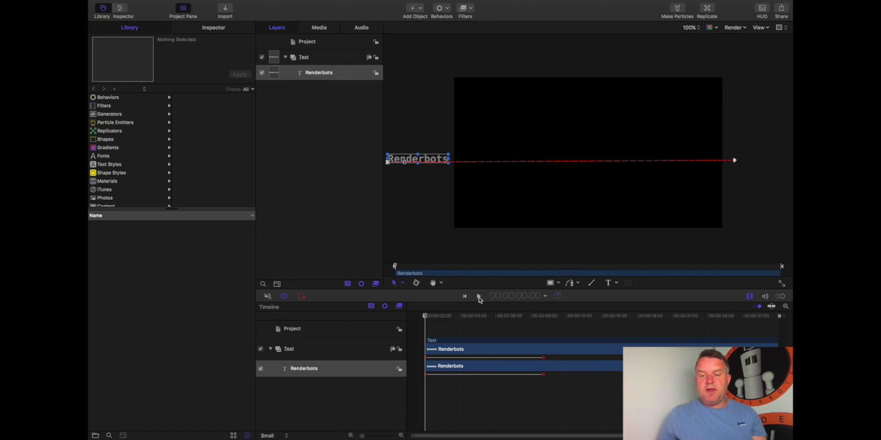
pyautogui.click(479, 299)
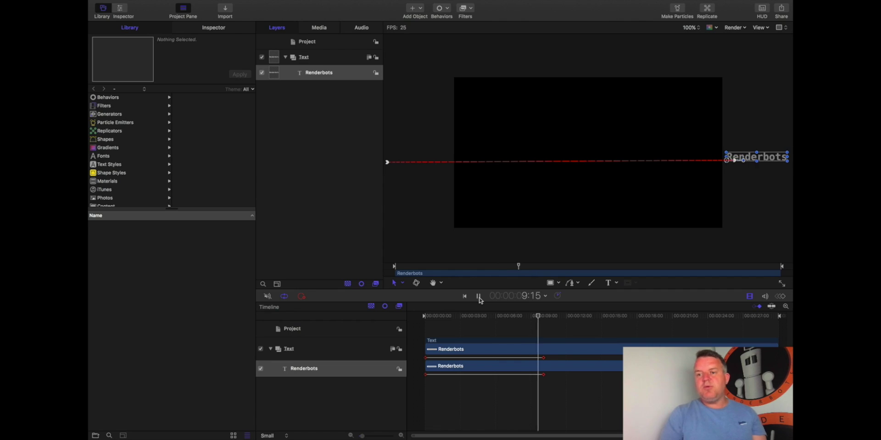
pyautogui.click(479, 298)
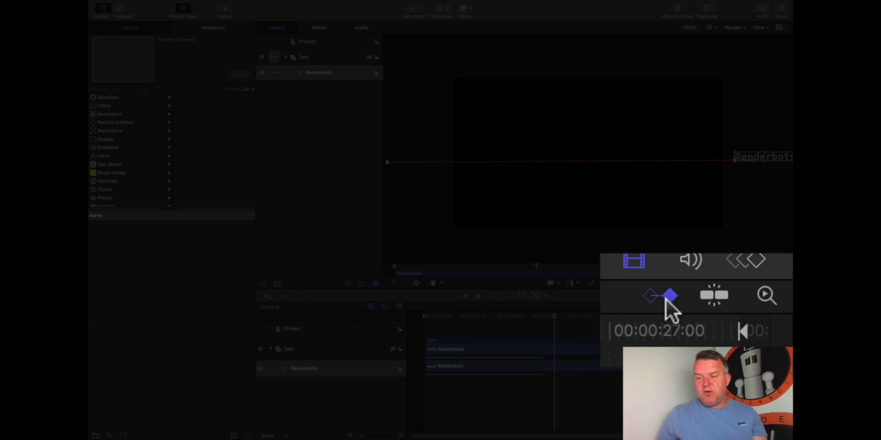
pyautogui.click(758, 307)
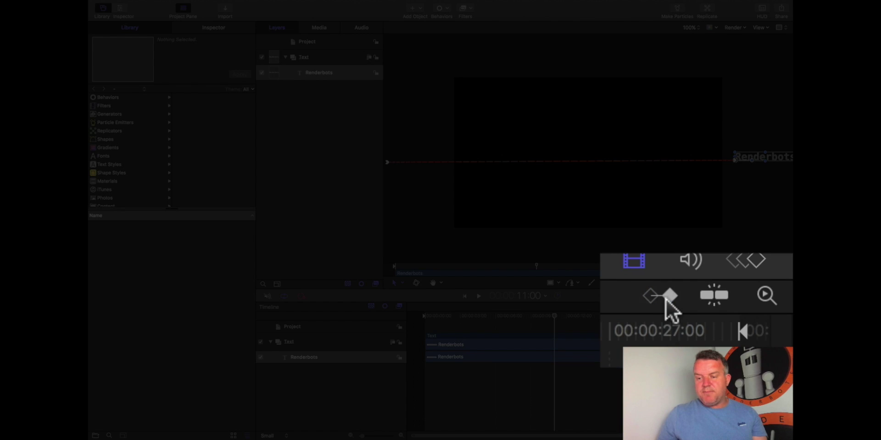
pyautogui.click(666, 300)
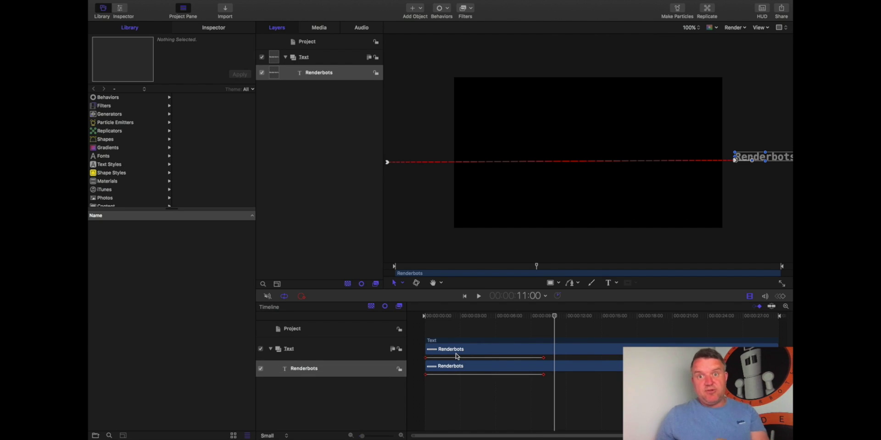
pyautogui.moveTo(554, 319); pyautogui.dragTo(419, 322)
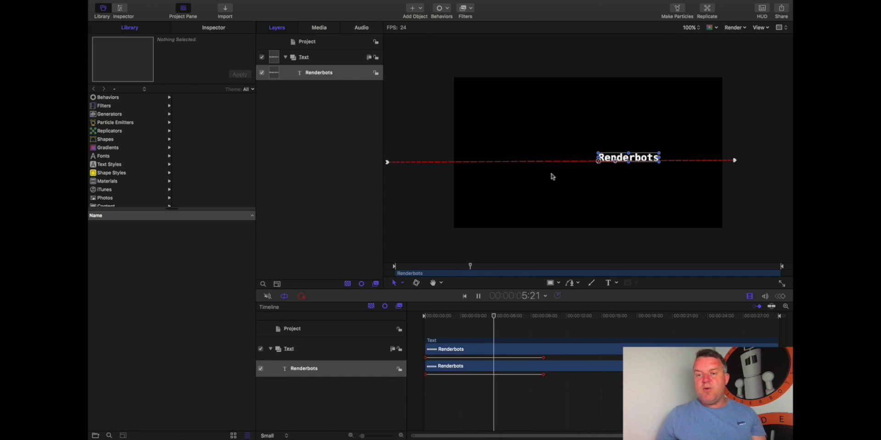
pyautogui.click(567, 195)
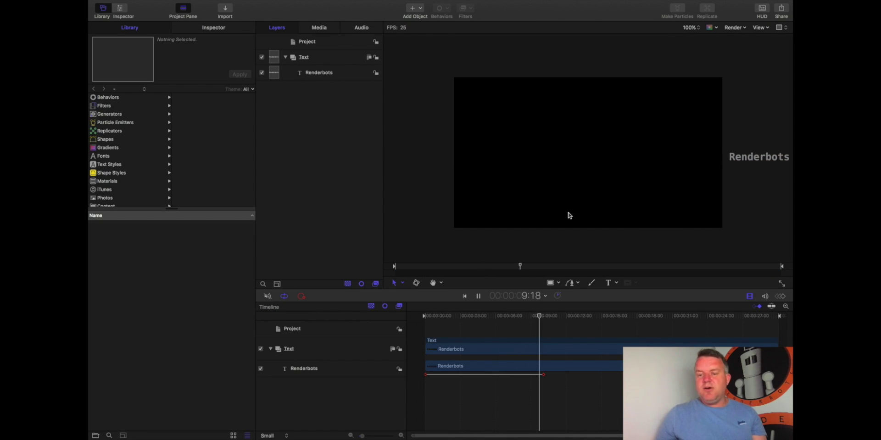
pyautogui.click(476, 298)
pyautogui.click(465, 297)
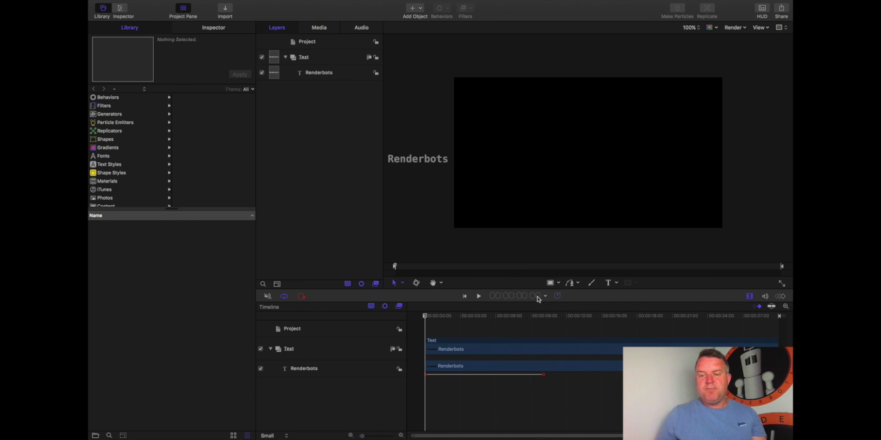
pyautogui.click(477, 297)
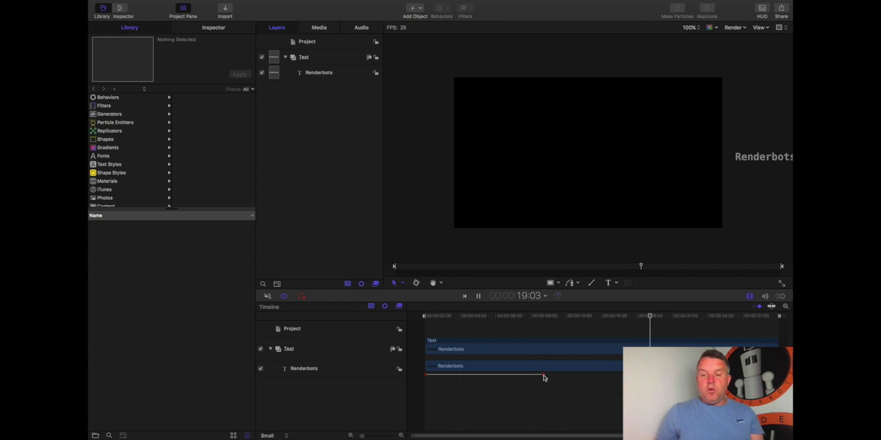
# Stop and replay the Renderbots slide from the start to review its timing
pyautogui.click(479, 297)
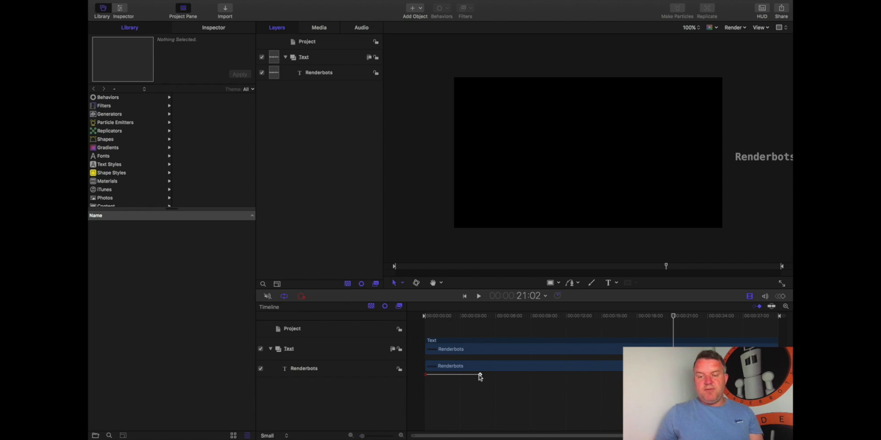
pyautogui.click(466, 296)
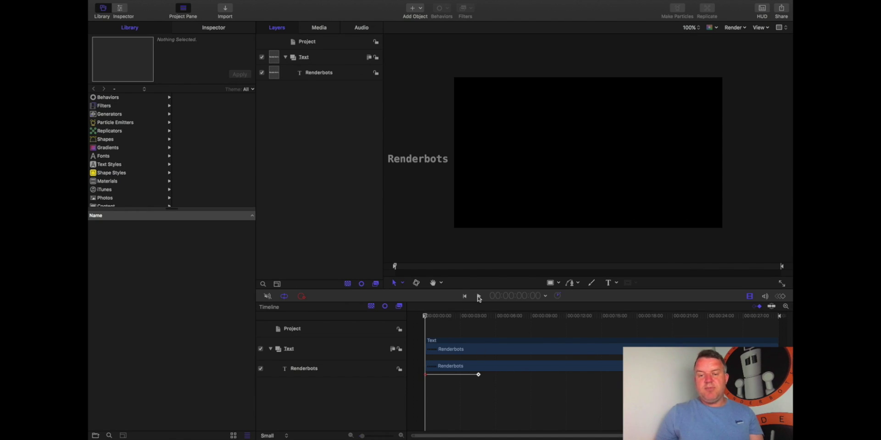
pyautogui.click(479, 297)
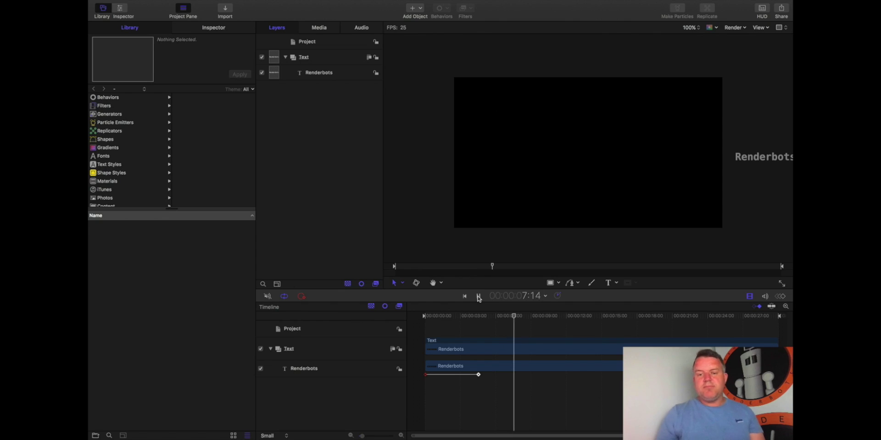
pyautogui.click(478, 297)
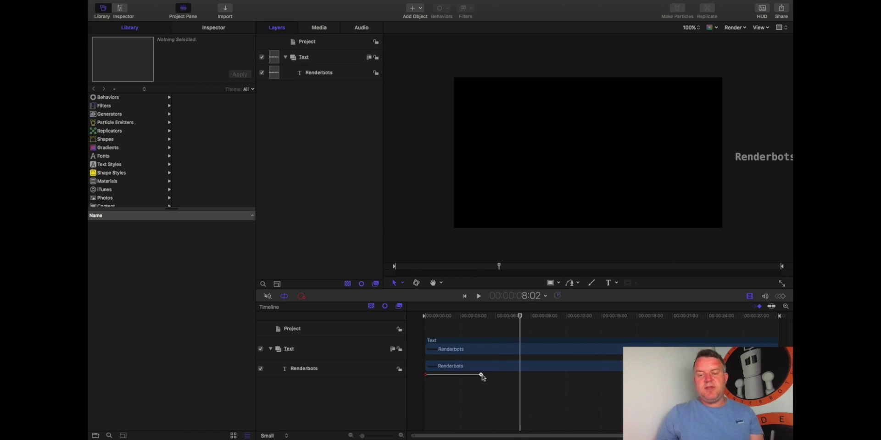
# Drag the final position keyframe later to slow the slide, then replay it from the start
pyautogui.moveTo(482, 377); pyautogui.dragTo(688, 375)
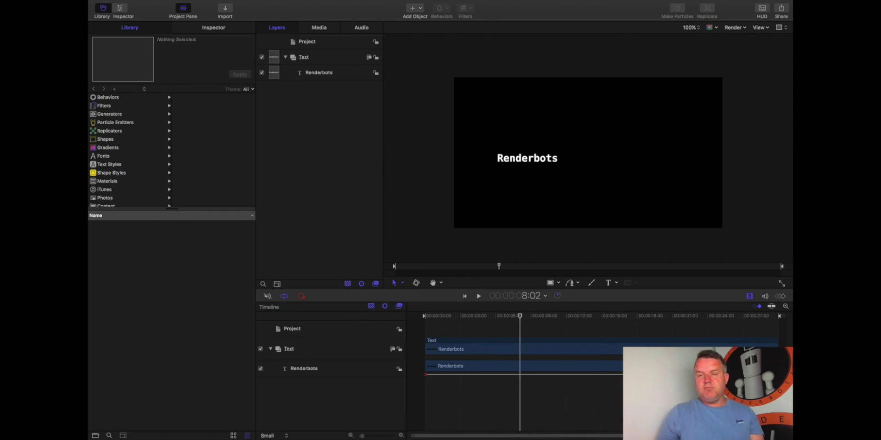
pyautogui.click(464, 297)
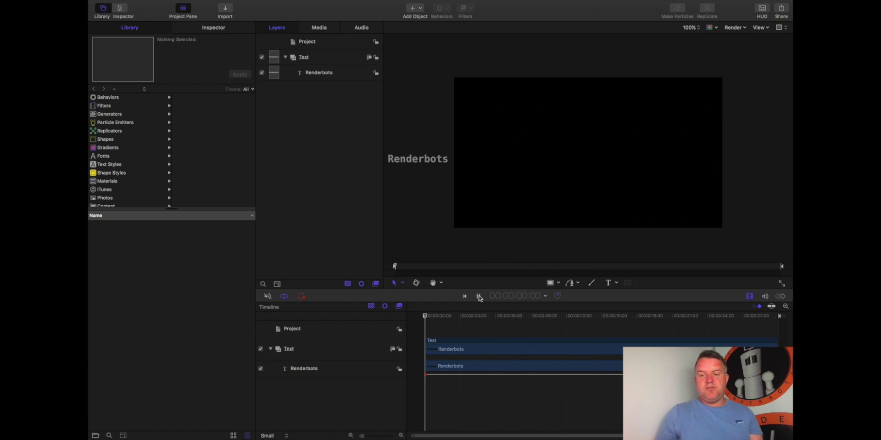
pyautogui.click(478, 296)
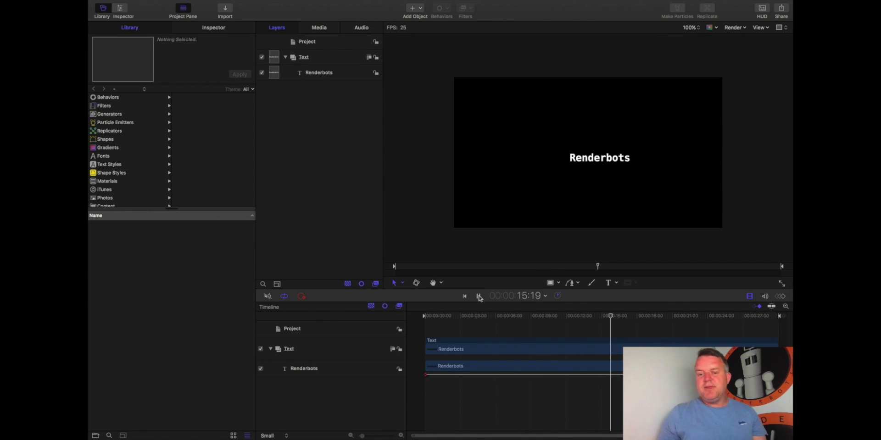
pyautogui.click(480, 297)
pyautogui.click(465, 297)
pyautogui.click(478, 297)
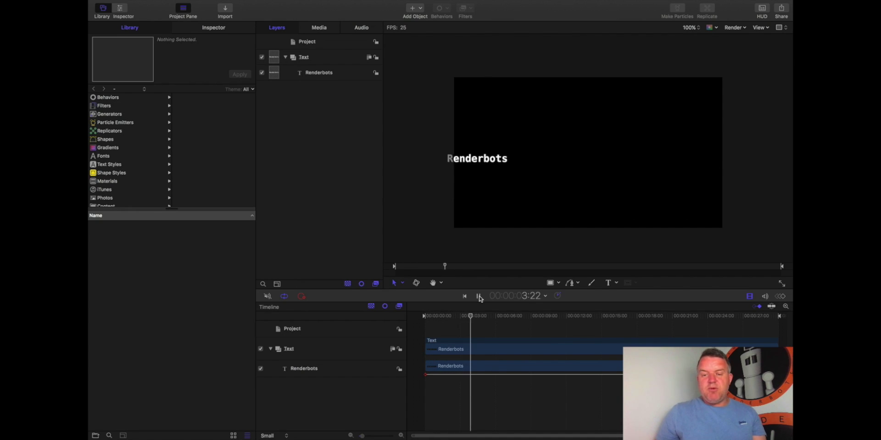
pyautogui.click(480, 297)
pyautogui.click(465, 297)
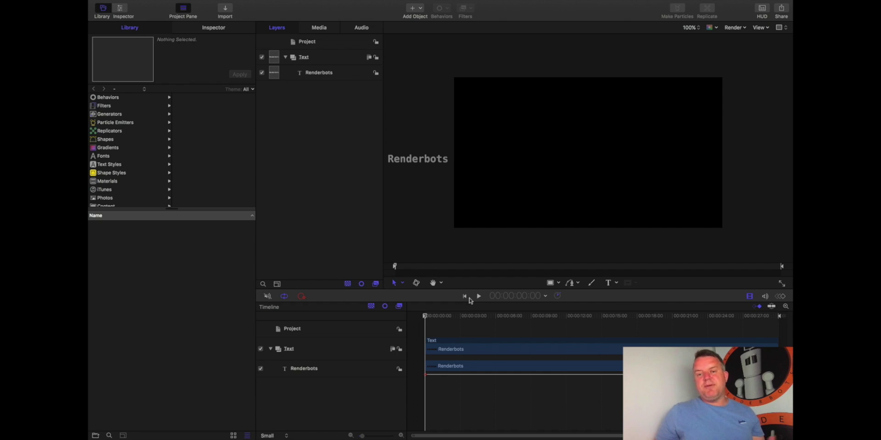
# Delete the Renderbots text layer and import 'Screen Shot 2017-05-20 at 19.04.54' car image from the Desktop
pyautogui.click(338, 79)
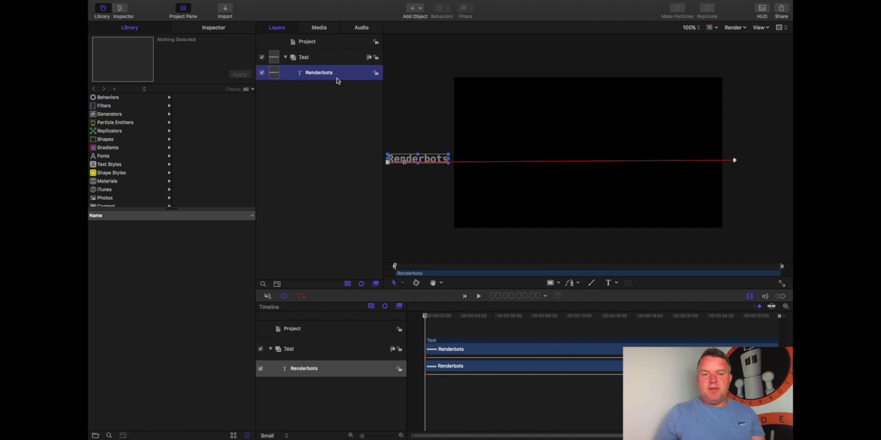
pyautogui.press('Delete')
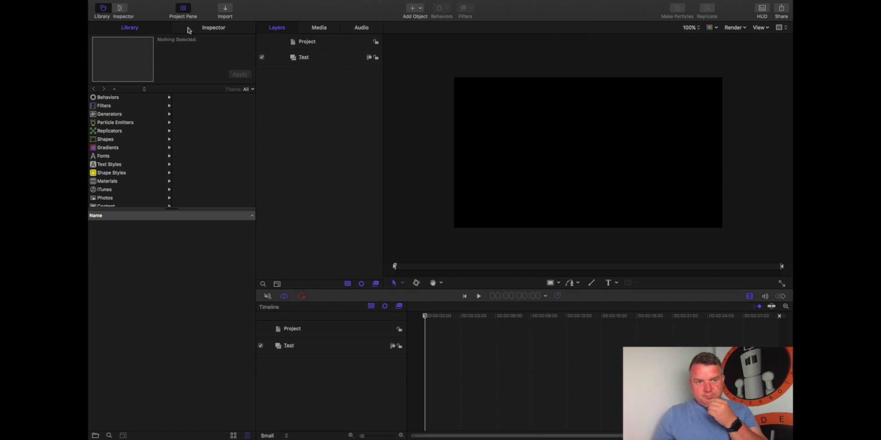
pyautogui.click(226, 11)
pyautogui.click(384, 91)
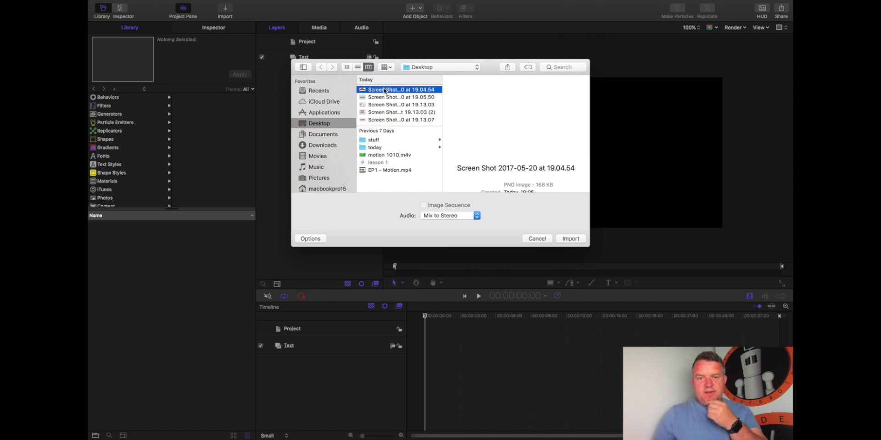
pyautogui.click(416, 98)
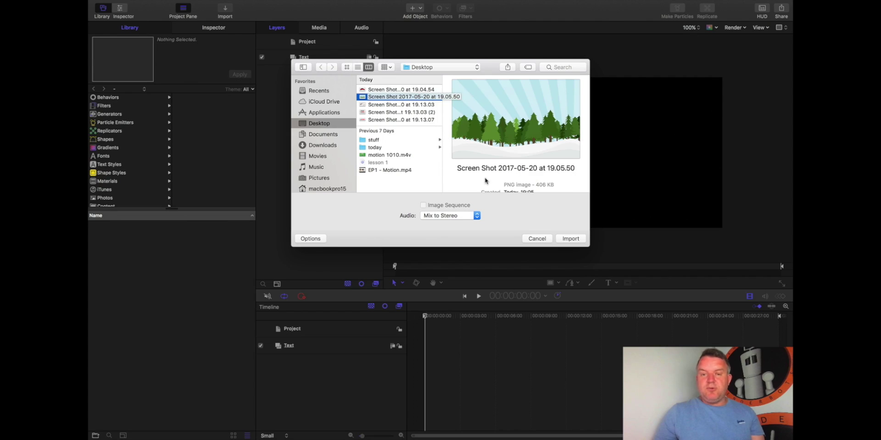
pyautogui.click(398, 89)
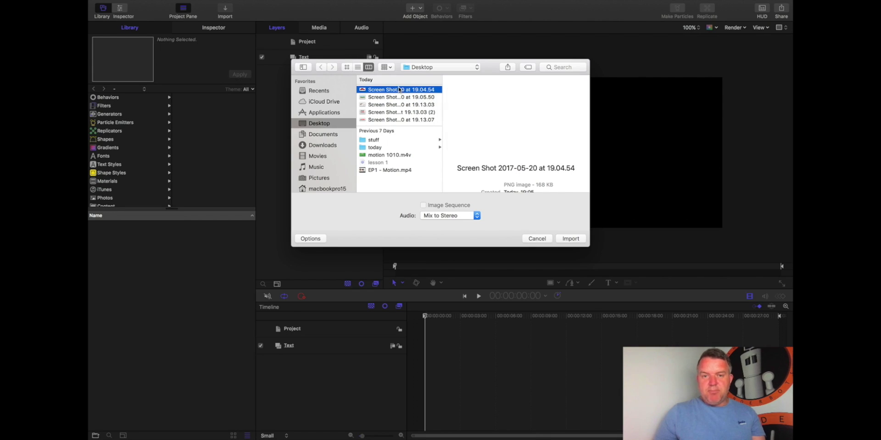
pyautogui.click(572, 239)
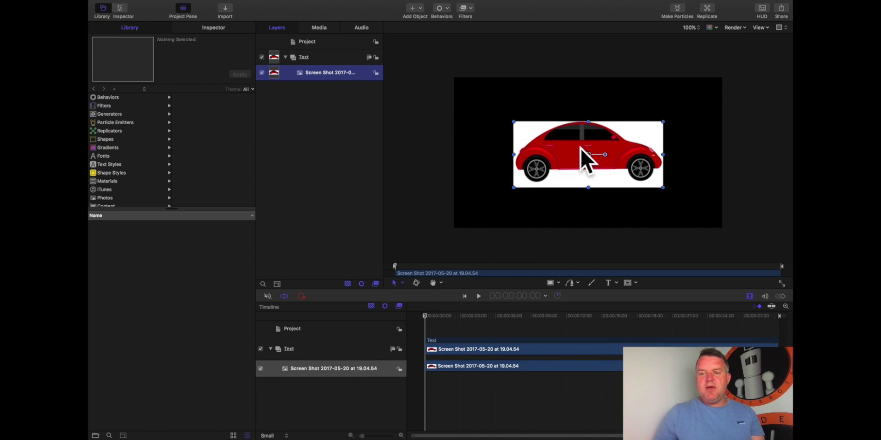
# Shift the car slightly left, import forest image 'Screen Shot 2017-05-20 at 19.05.50', and select its layer
pyautogui.moveTo(596, 147); pyautogui.dragTo(575, 152)
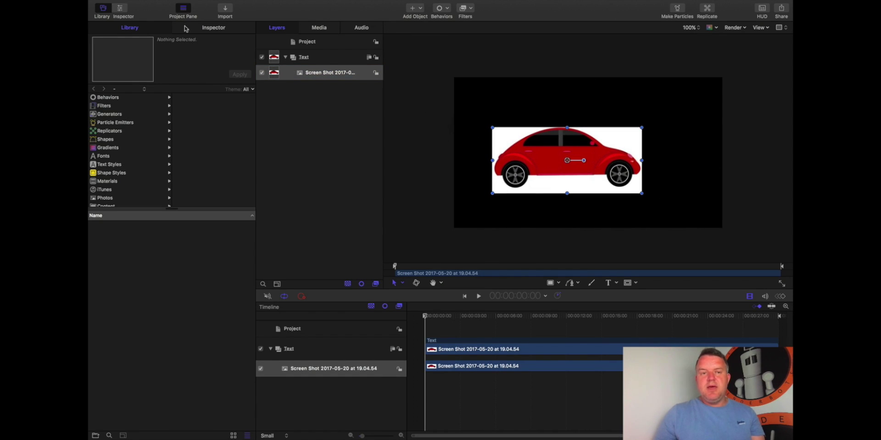
pyautogui.click(225, 10)
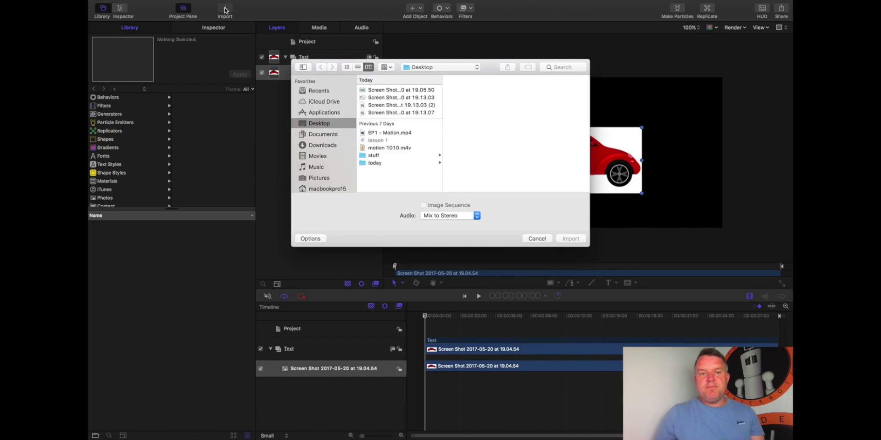
pyautogui.click(380, 98)
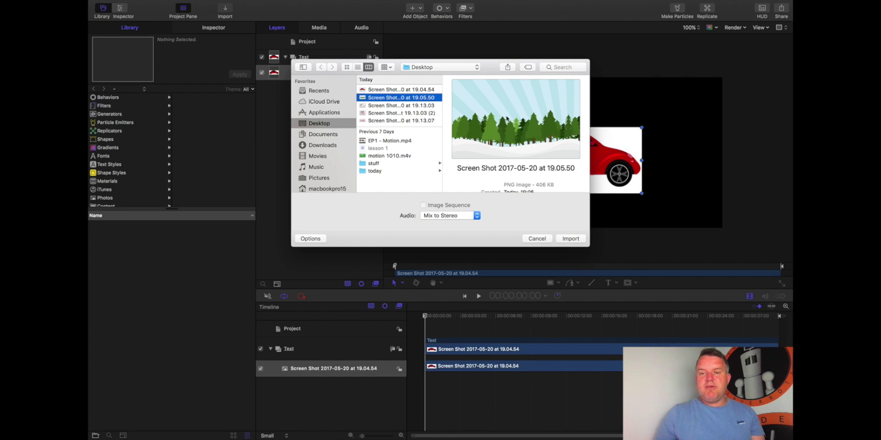
pyautogui.click(565, 239)
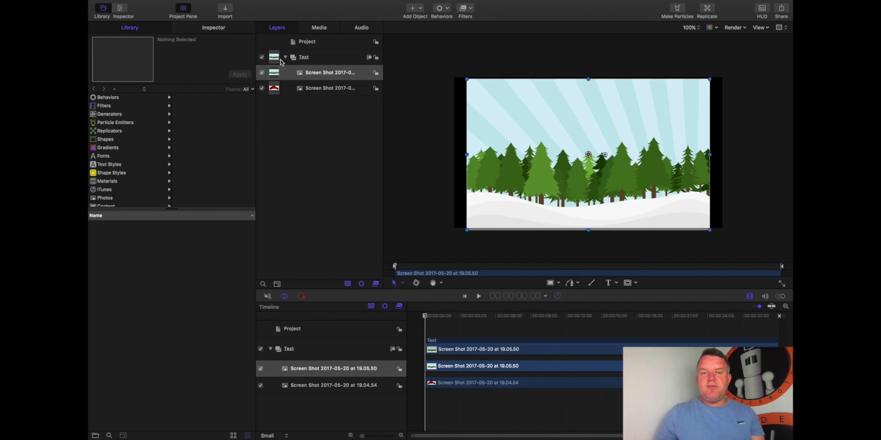
pyautogui.click(329, 89)
pyautogui.click(327, 73)
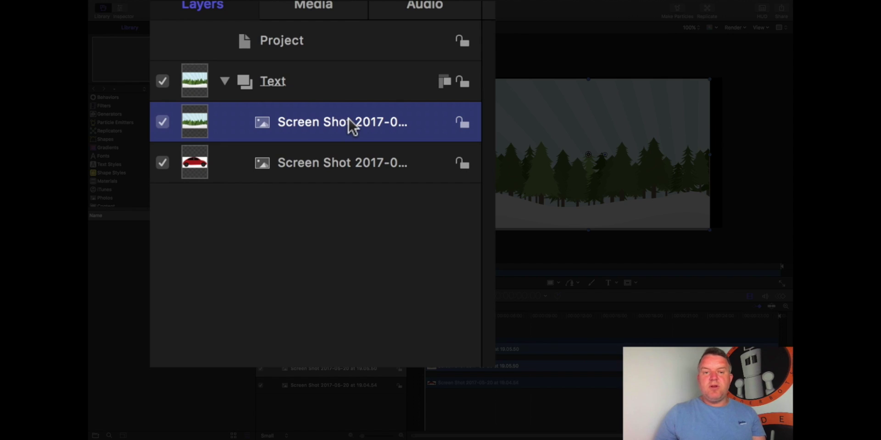
# Rename the forest layer to 'Background'
pyautogui.doubleClick(348, 117)
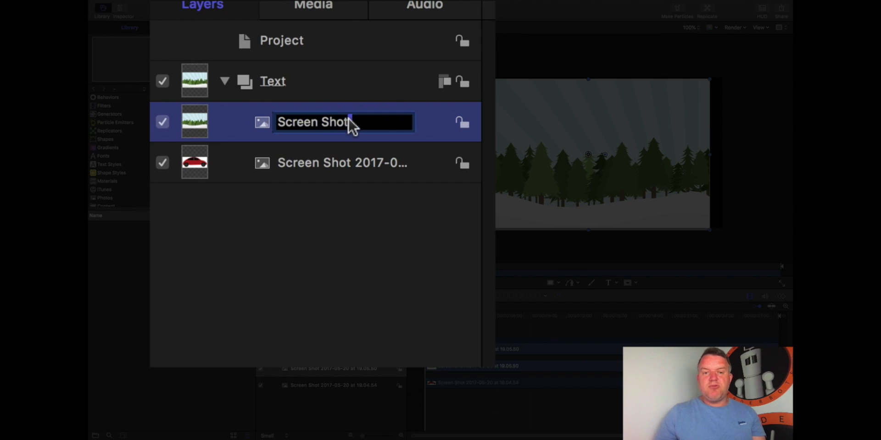
pyautogui.press('BackSpace')
pyautogui.press('BackSpace')
pyautogui.press('BackSpace')
pyautogui.press('BackSpace')
pyautogui.press('BackSpace')
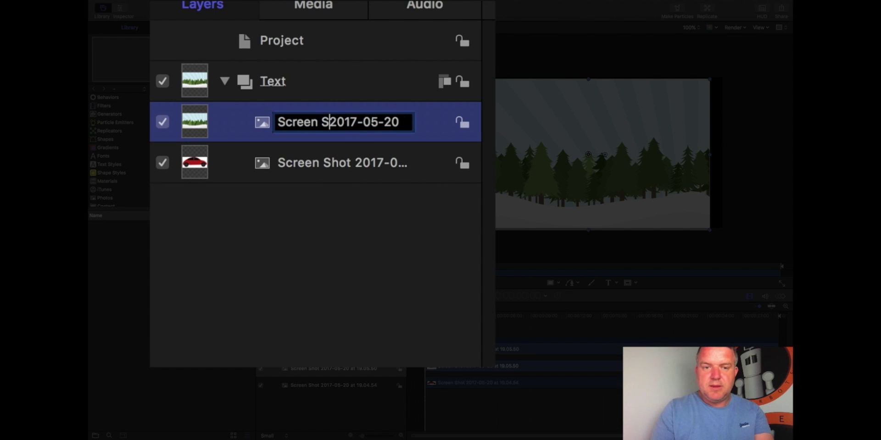
pyautogui.press('super+a')
pyautogui.press('BackSpace')
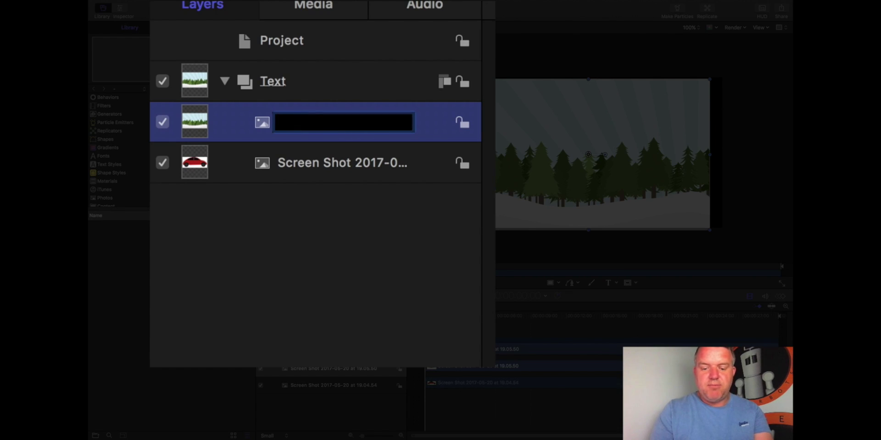
pyautogui.write('Background')
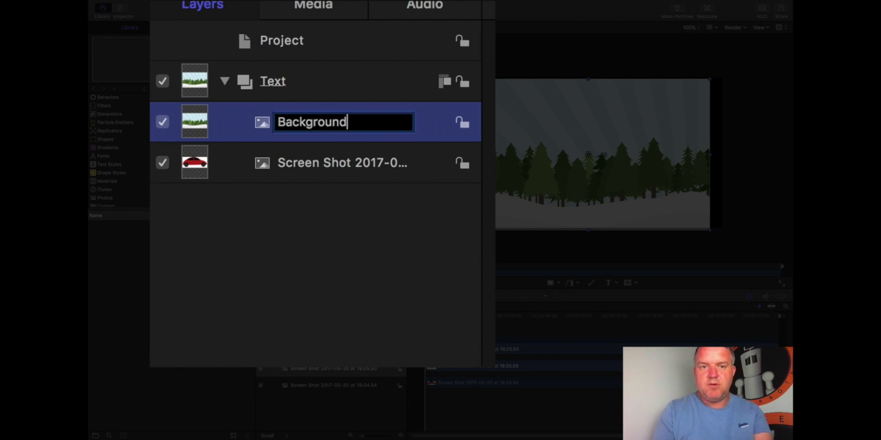
pyautogui.press('Return')
# Rename the car screenshot layer to 'Car' and reselect it
pyautogui.click(325, 162)
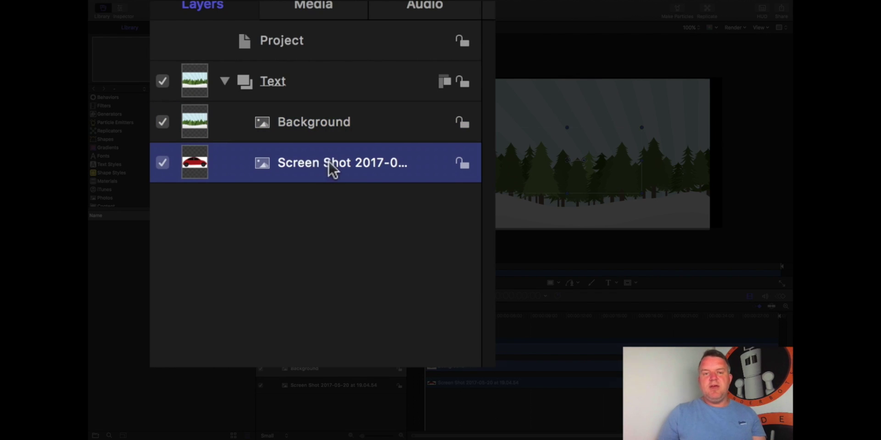
pyautogui.doubleClick(328, 163)
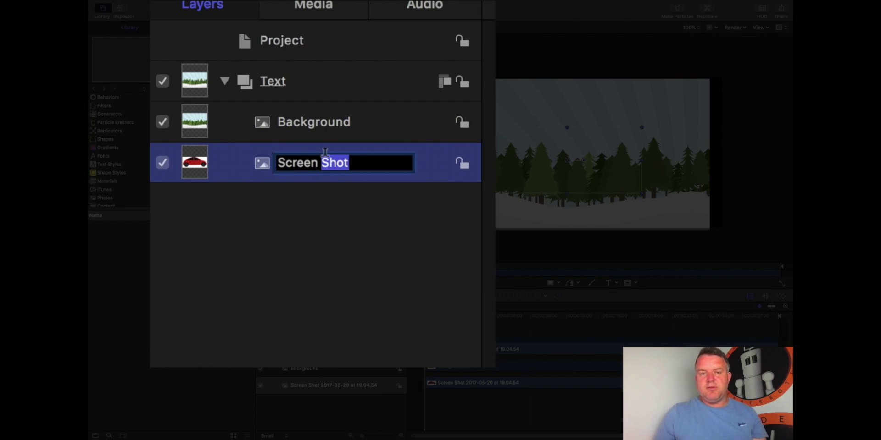
pyautogui.press('BackSpace')
pyautogui.press('BackSpace')
pyautogui.press('BackSpace')
pyautogui.press('BackSpace')
pyautogui.press('BackSpace')
pyautogui.press('super+a')
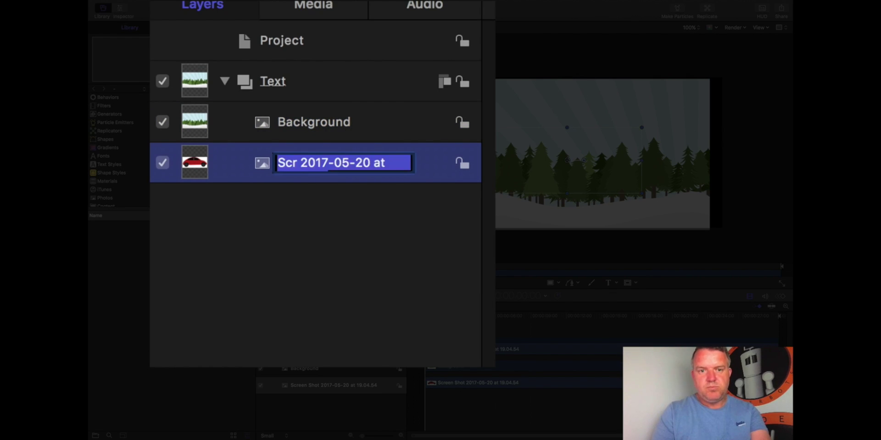
pyautogui.press('BackSpace')
pyautogui.write('Car')
pyautogui.press('Return')
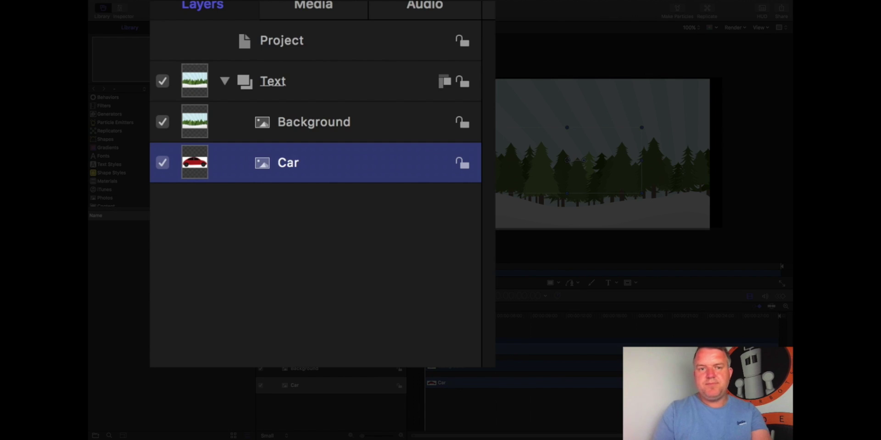
pyautogui.click(361, 197)
pyautogui.click(380, 164)
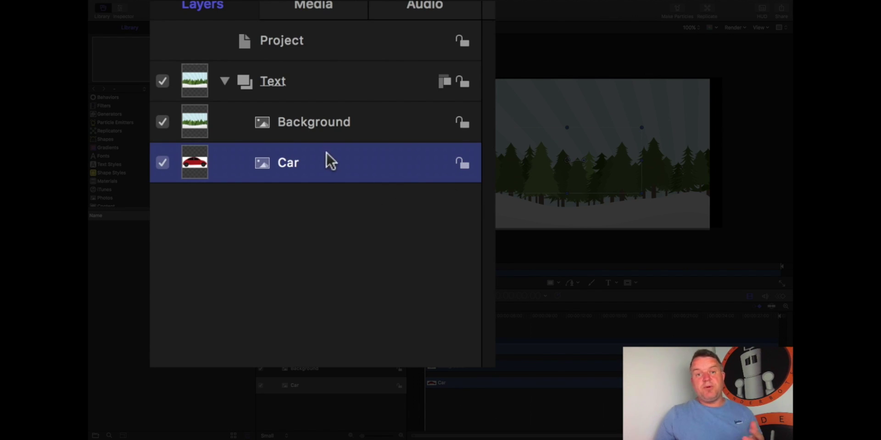
# Move the Car layer above Background and nudge the car up over the tree line
pyautogui.moveTo(325, 157); pyautogui.dragTo(329, 109)
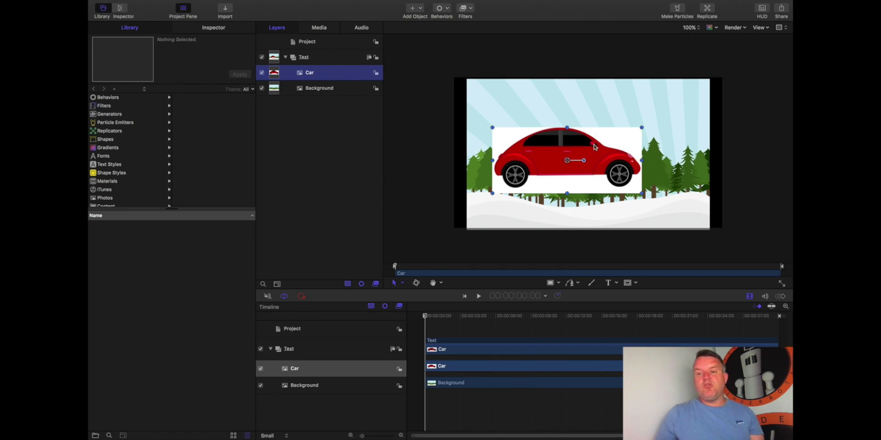
pyautogui.moveTo(591, 151); pyautogui.dragTo(606, 139)
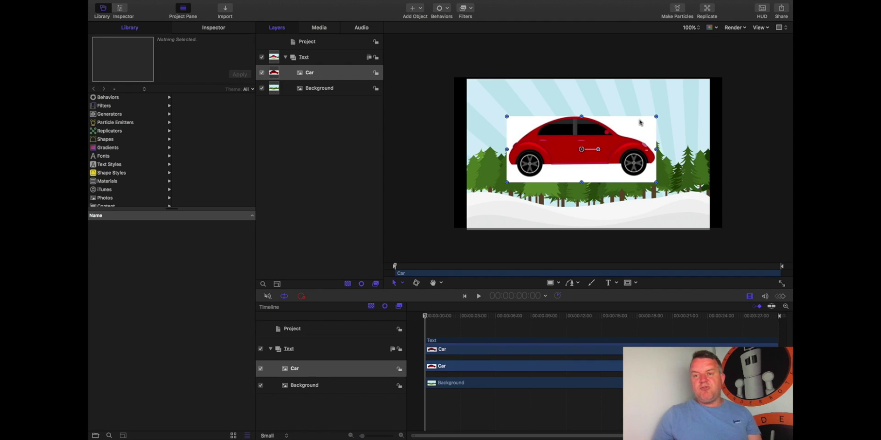
# Add a Keying > Keyer filter to the car and sample its white backdrop to key it out
pyautogui.click(471, 8)
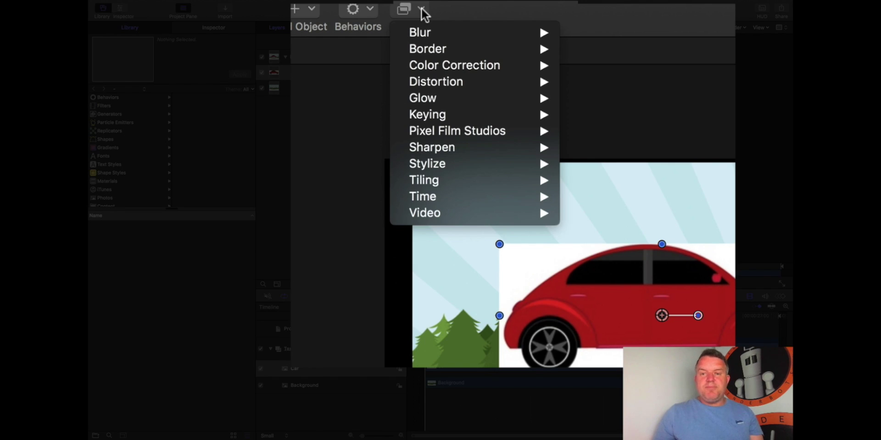
pyautogui.moveTo(433, 121)
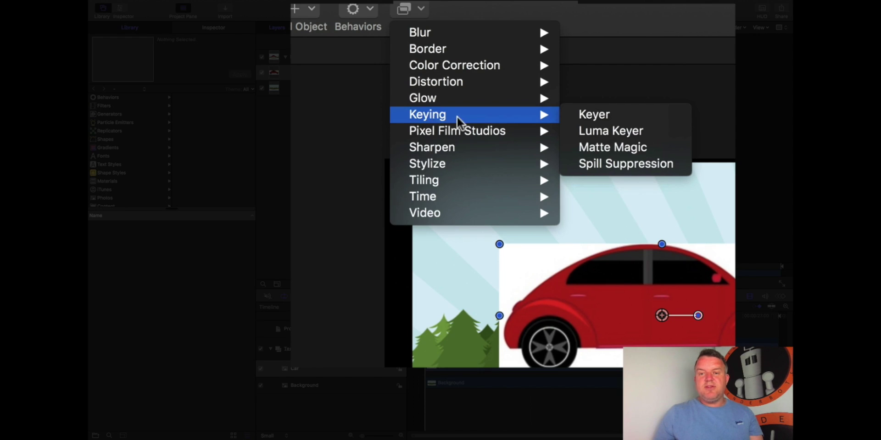
pyautogui.click(594, 119)
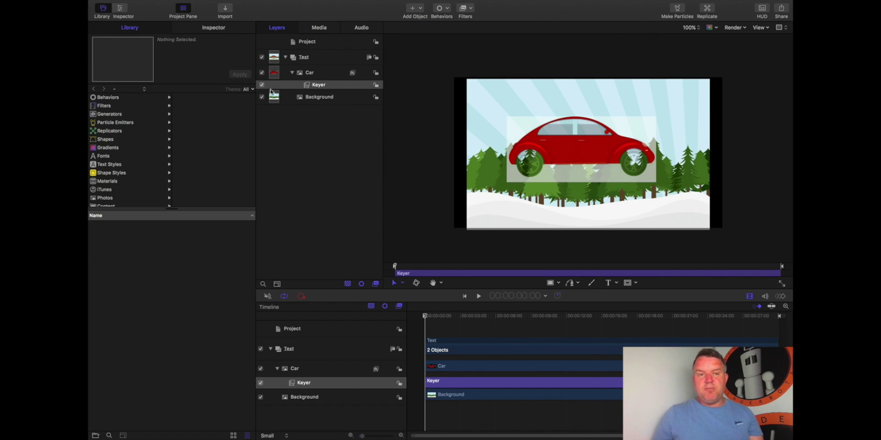
pyautogui.click(214, 28)
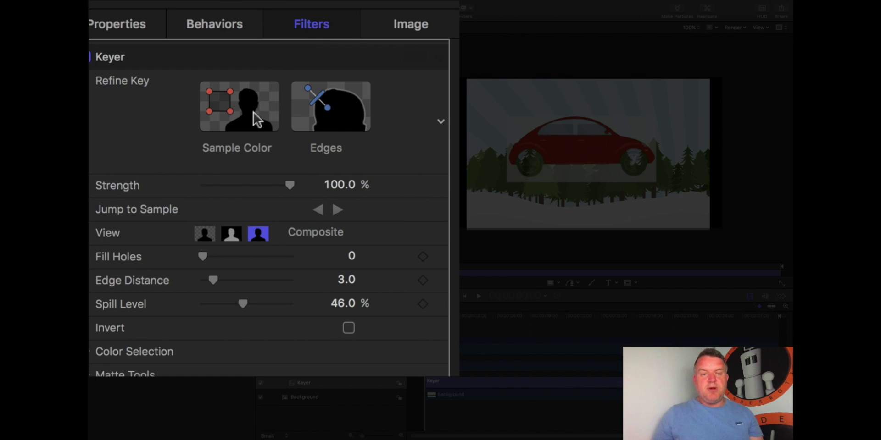
pyautogui.click(245, 106)
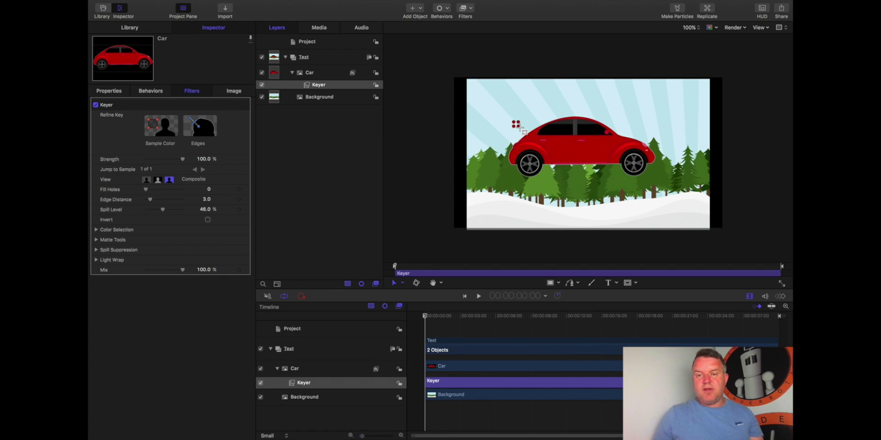
pyautogui.moveTo(514, 122); pyautogui.dragTo(520, 128)
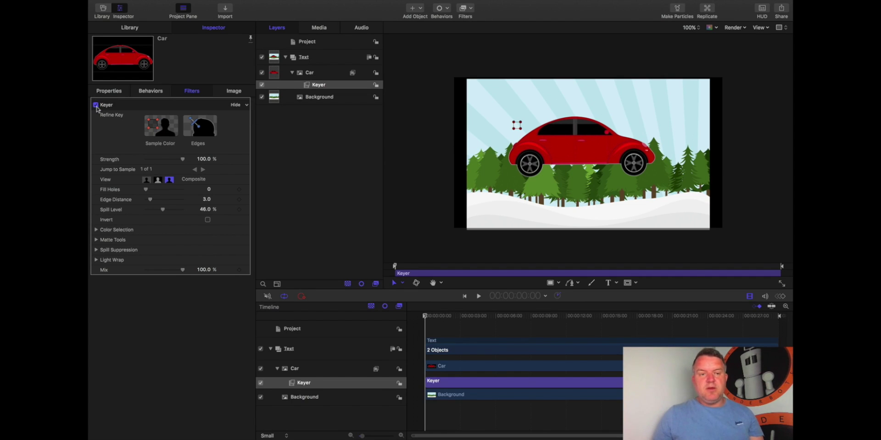
# Position the car fully beyond the frame's left edge at X -1025.1 px, Y -194.3 px
pyautogui.click(331, 76)
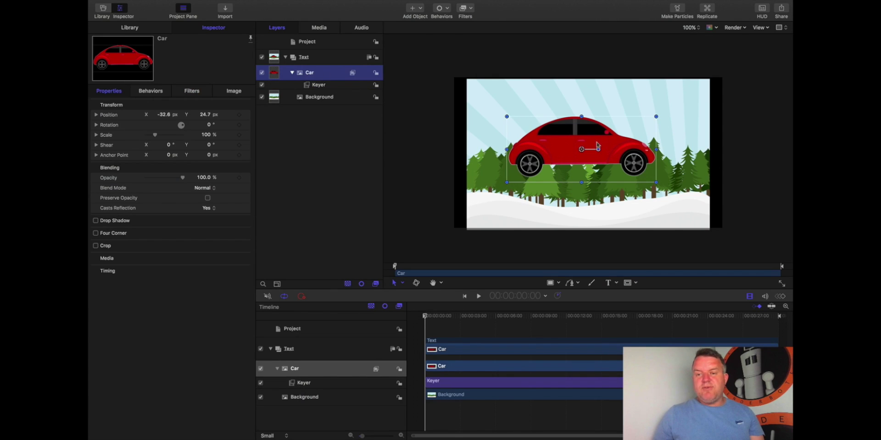
pyautogui.moveTo(597, 146); pyautogui.dragTo(418, 201)
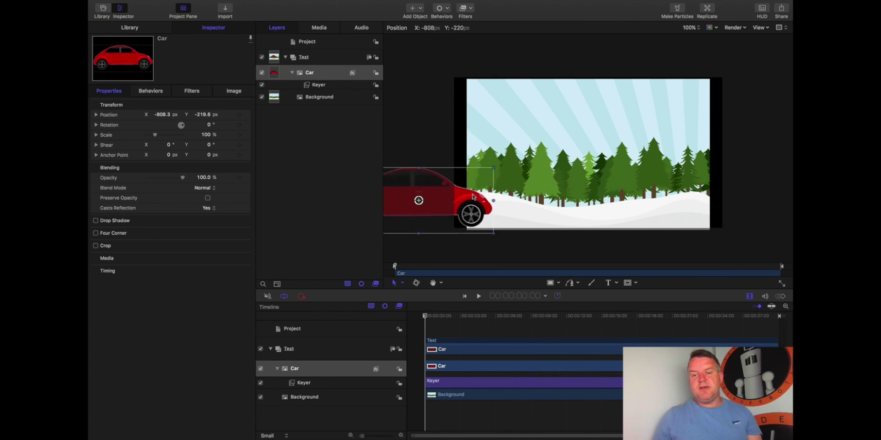
pyautogui.moveTo(472, 197); pyautogui.dragTo(517, 183)
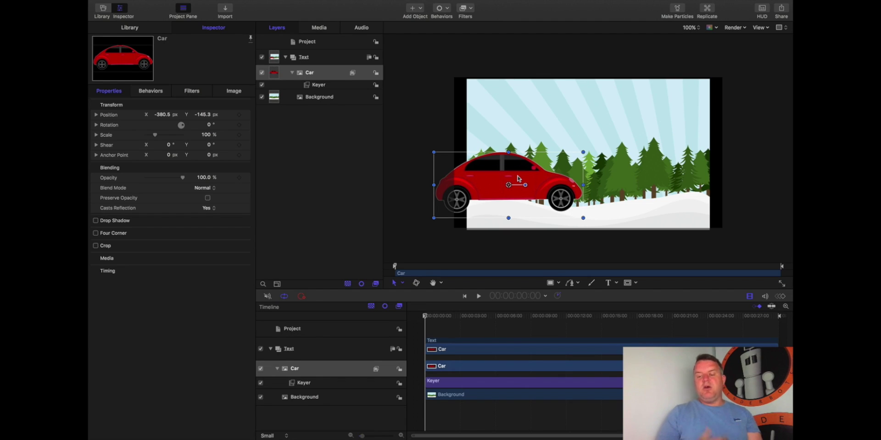
pyautogui.press('super+minus')
pyautogui.press('super+minus')
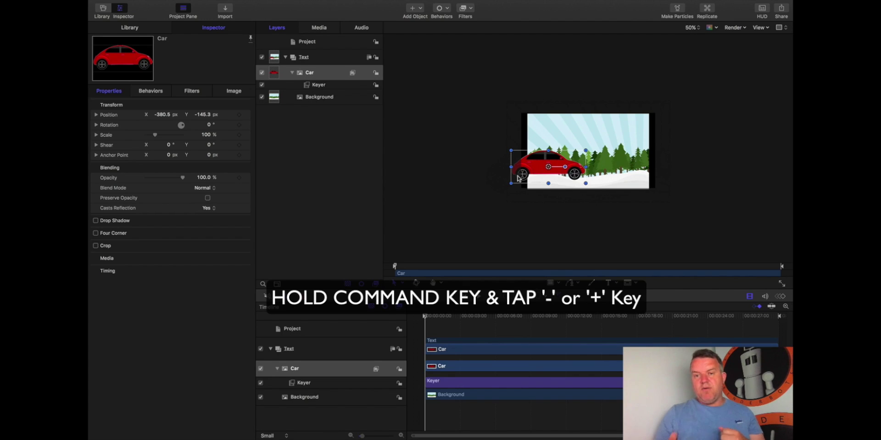
pyautogui.press('super+equal')
pyautogui.press('super+equal')
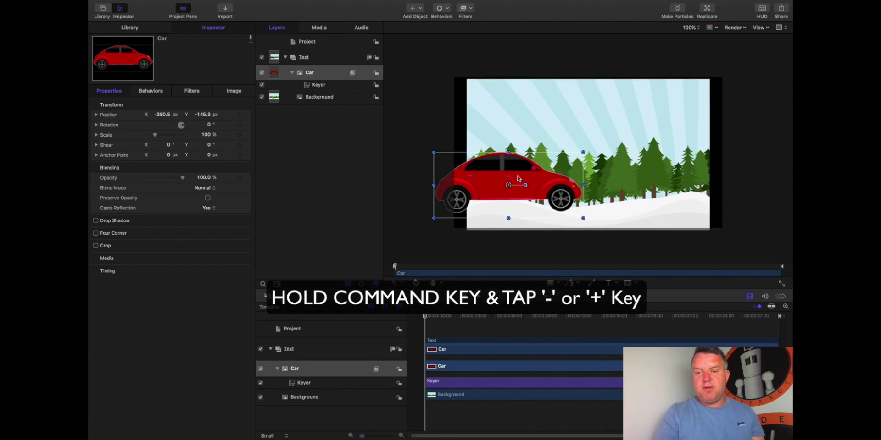
pyautogui.press('super+minus')
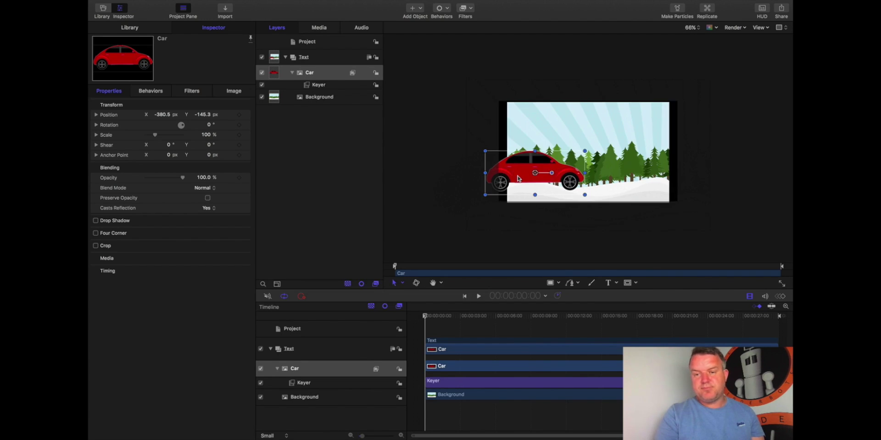
pyautogui.moveTo(536, 175); pyautogui.dragTo(445, 182)
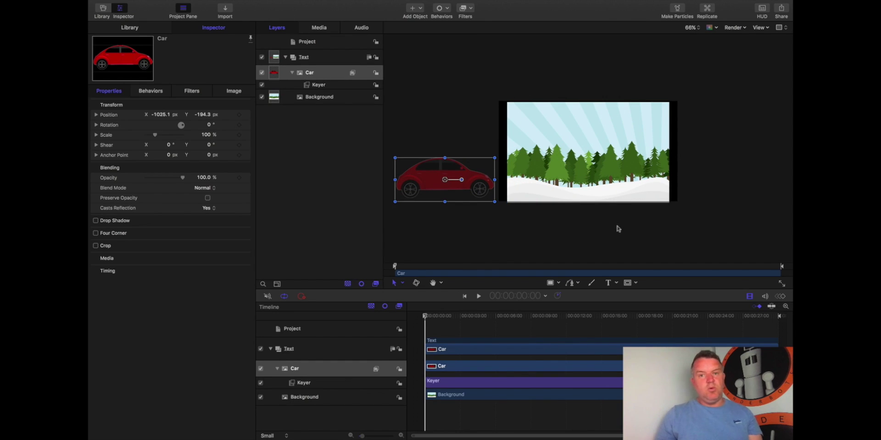
# Scale the Background layer to 118.89% and place it at X 316.6 px, Y 75.0 px
pyautogui.click(342, 97)
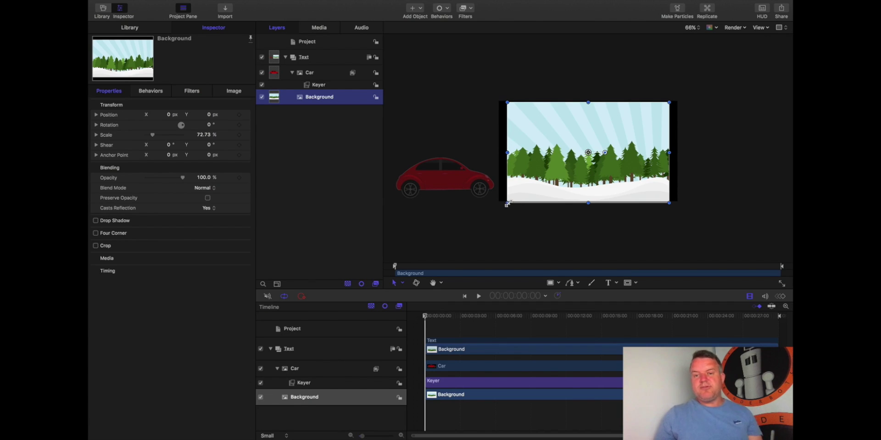
pyautogui.moveTo(507, 204); pyautogui.dragTo(411, 205)
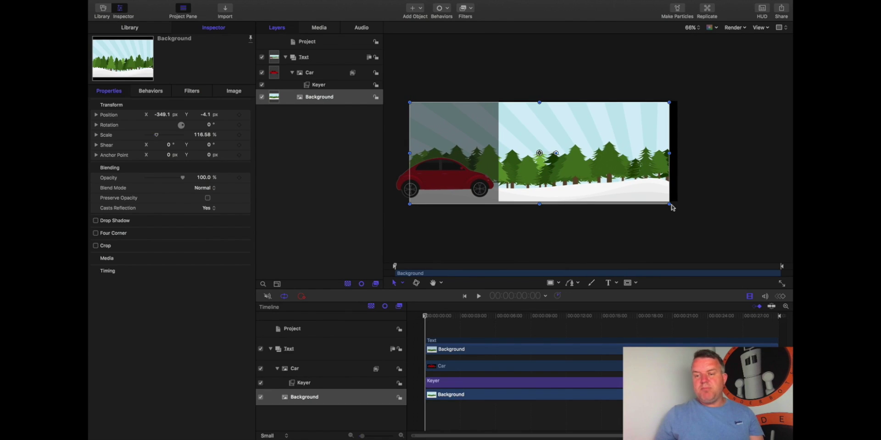
pyautogui.moveTo(670, 205); pyautogui.dragTo(675, 244)
pyautogui.moveTo(633, 157); pyautogui.dragTo(723, 126)
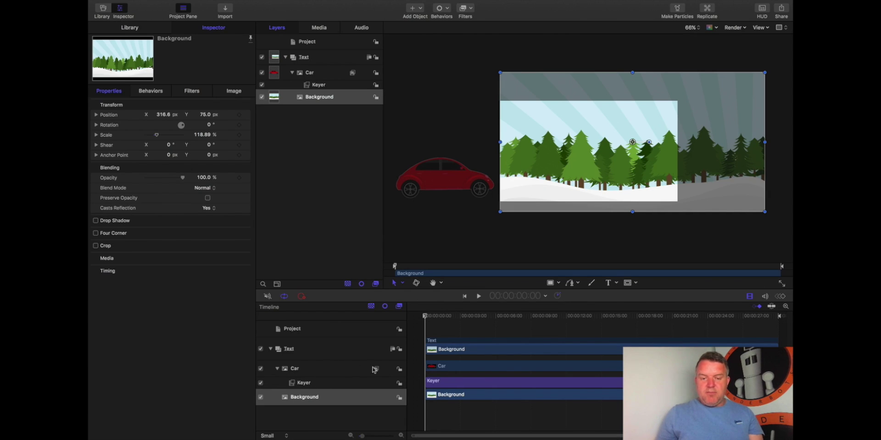
# With Record on, keyframe Background at 15:02 slid left to X -300.1 px, Y 76.4 px
pyautogui.click(315, 372)
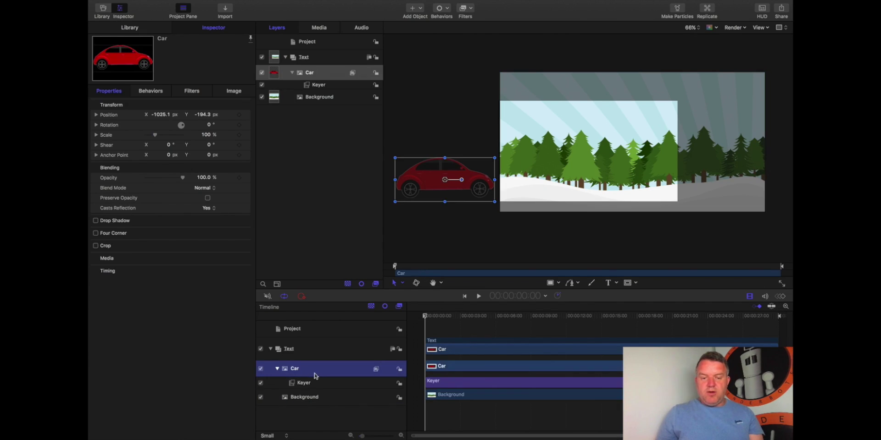
pyautogui.click(311, 387)
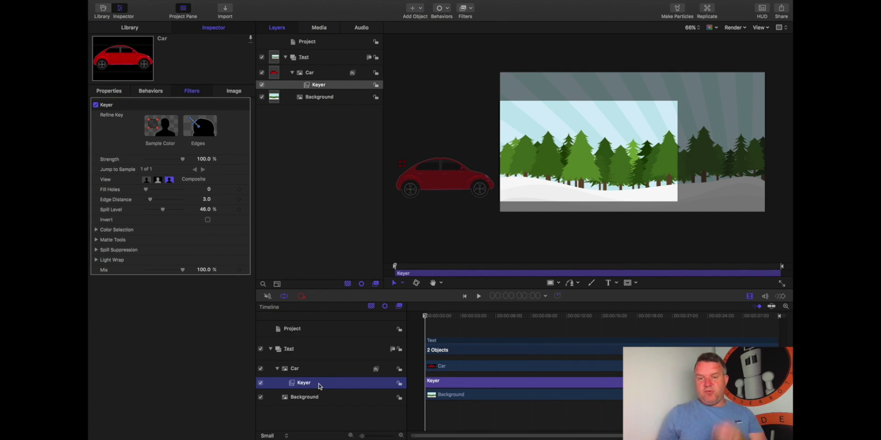
pyautogui.click(277, 370)
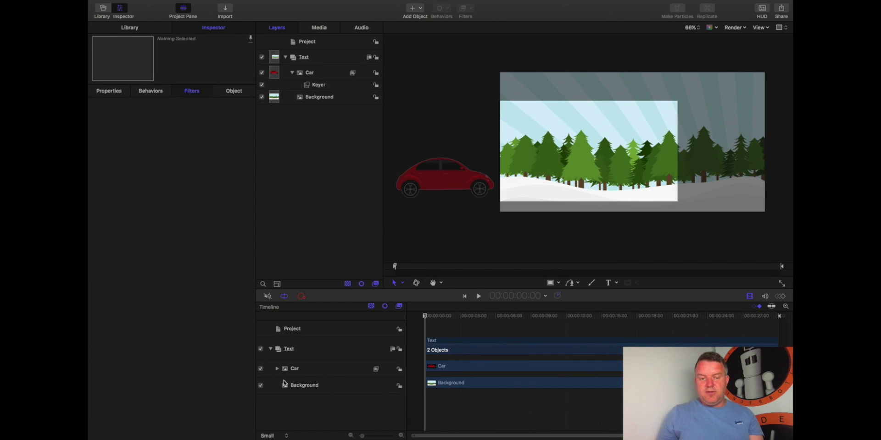
pyautogui.click(305, 387)
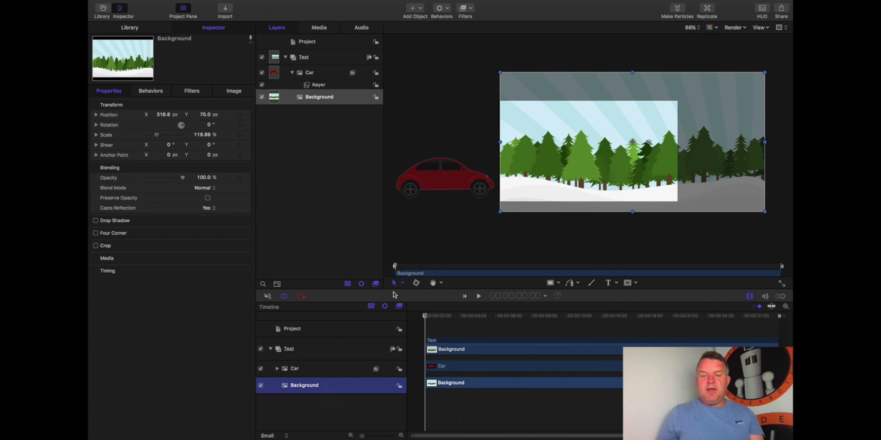
pyautogui.click(301, 297)
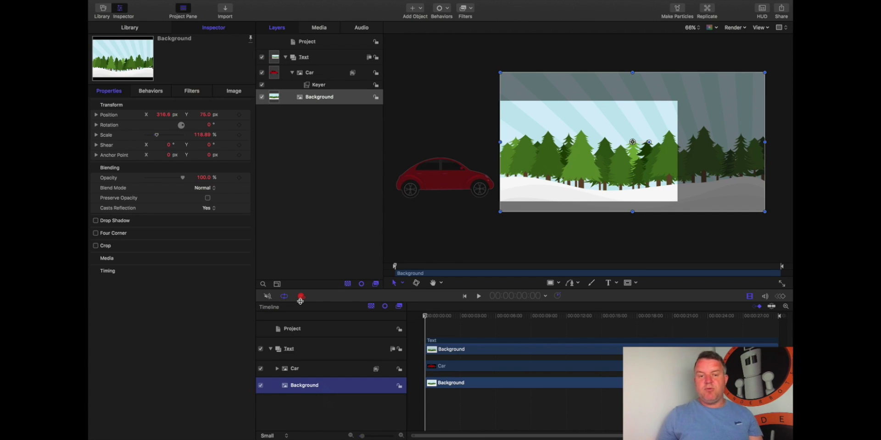
pyautogui.moveTo(431, 316); pyautogui.dragTo(603, 316)
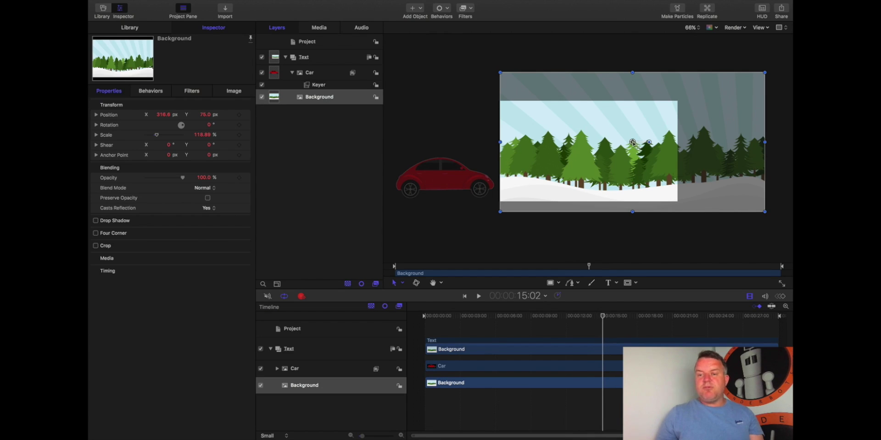
pyautogui.moveTo(632, 143); pyautogui.dragTo(546, 143)
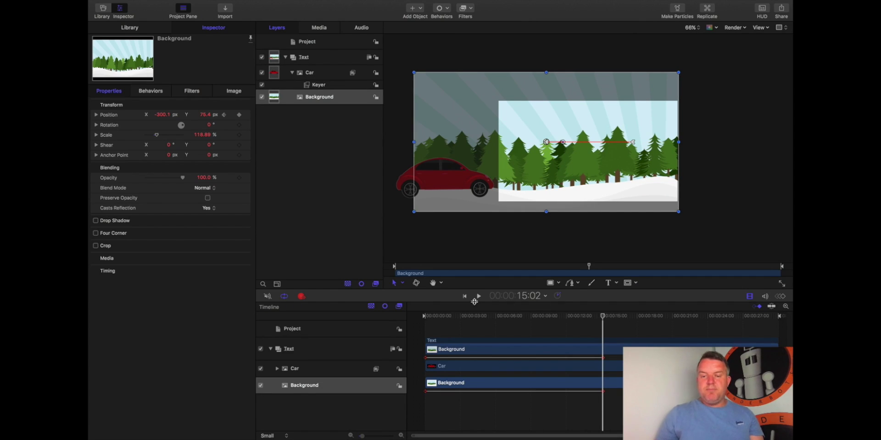
pyautogui.click(302, 298)
pyautogui.click(302, 297)
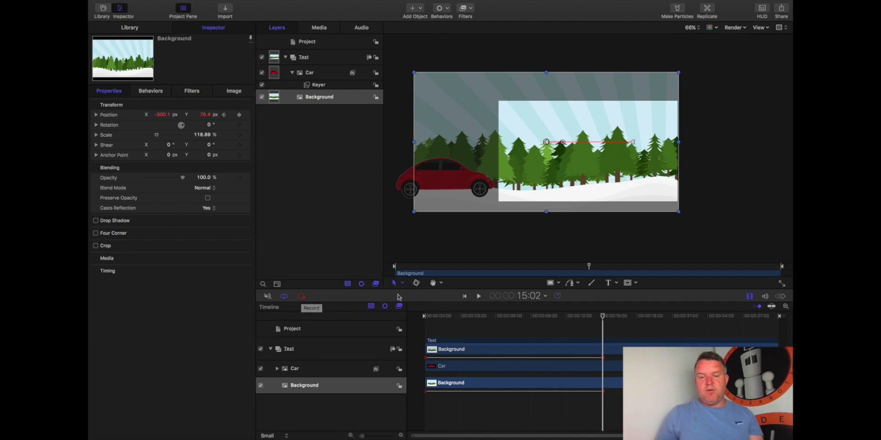
pyautogui.click(465, 297)
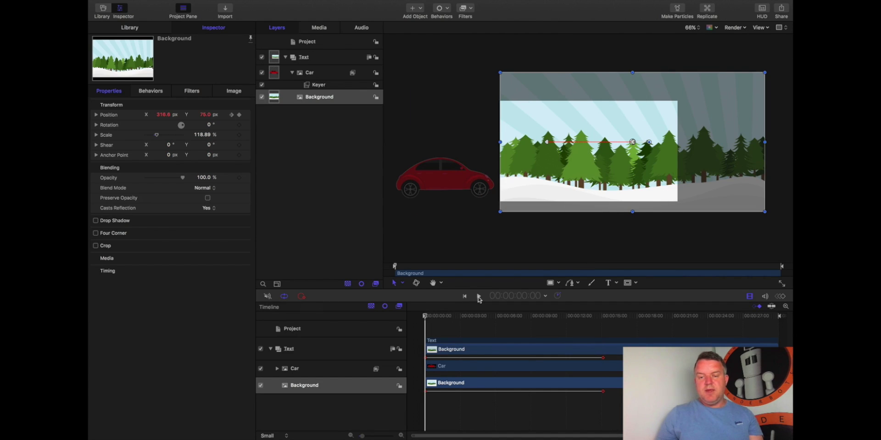
pyautogui.click(479, 298)
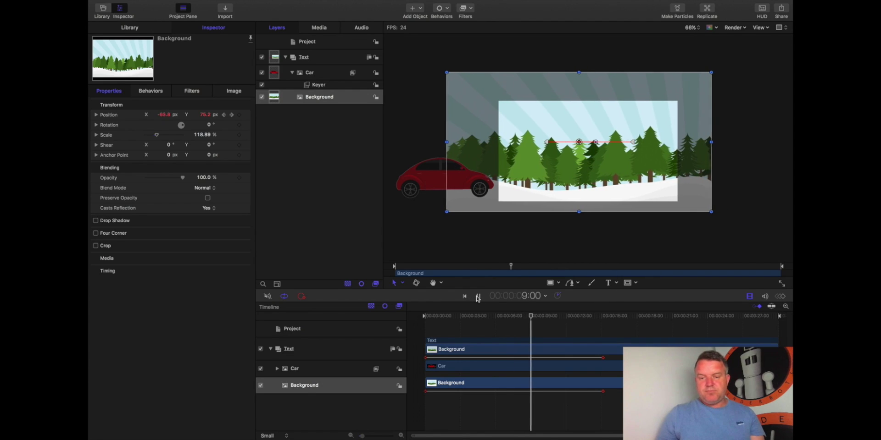
pyautogui.click(479, 297)
pyautogui.click(463, 297)
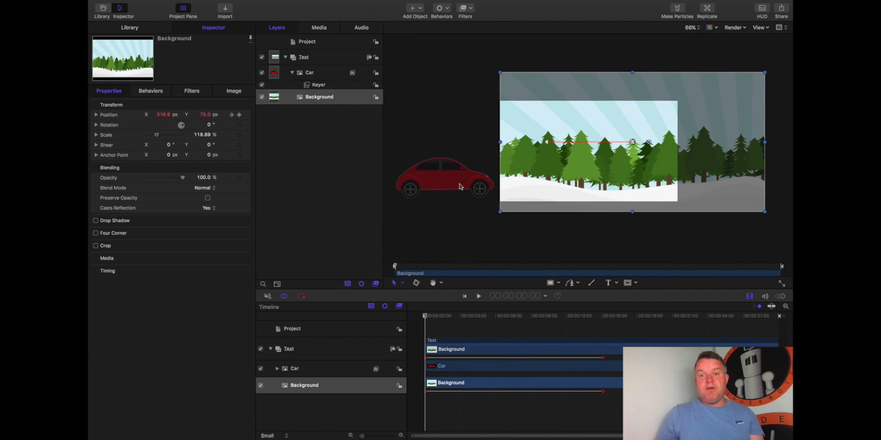
# Keyframe the car at 7:18 at X 993.5 px, then stop recording and return to the start
pyautogui.moveTo(455, 185)
pyautogui.mouseDown()
pyautogui.moveTo(719, 182)
pyautogui.moveTo(450, 190)
pyautogui.mouseUp()
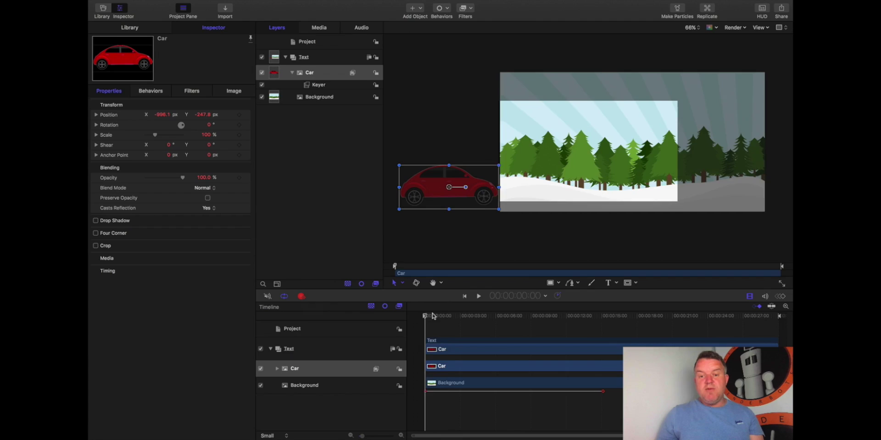
pyautogui.moveTo(434, 316); pyautogui.dragTo(516, 318)
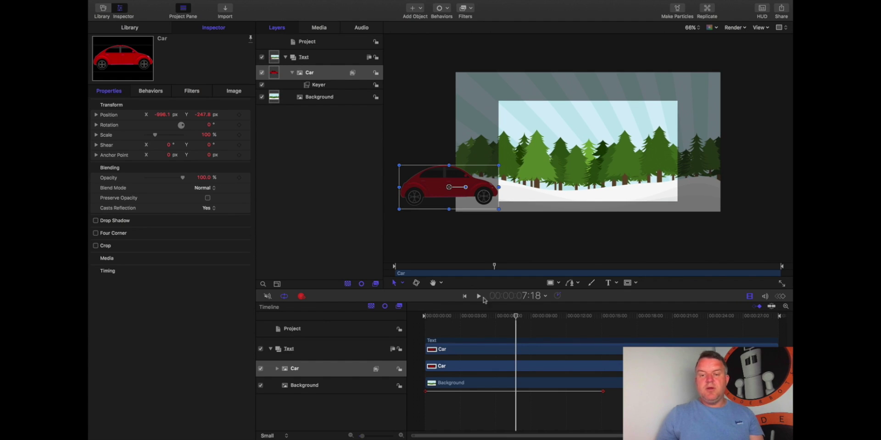
pyautogui.moveTo(478, 188); pyautogui.dragTo(756, 183)
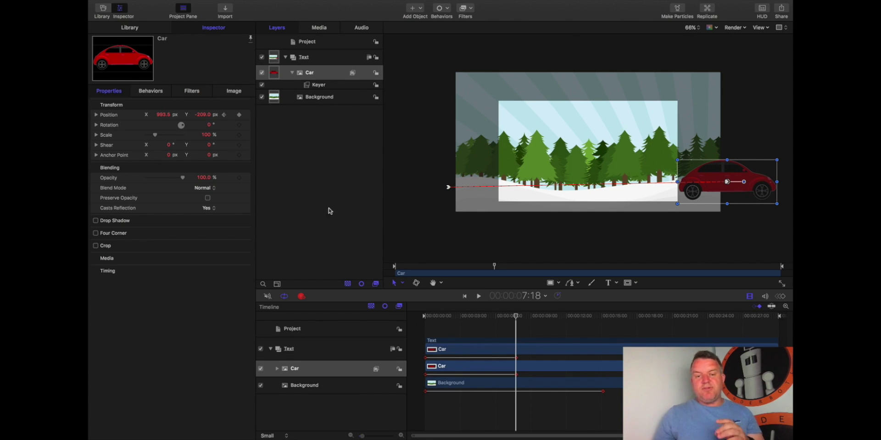
pyautogui.click(301, 298)
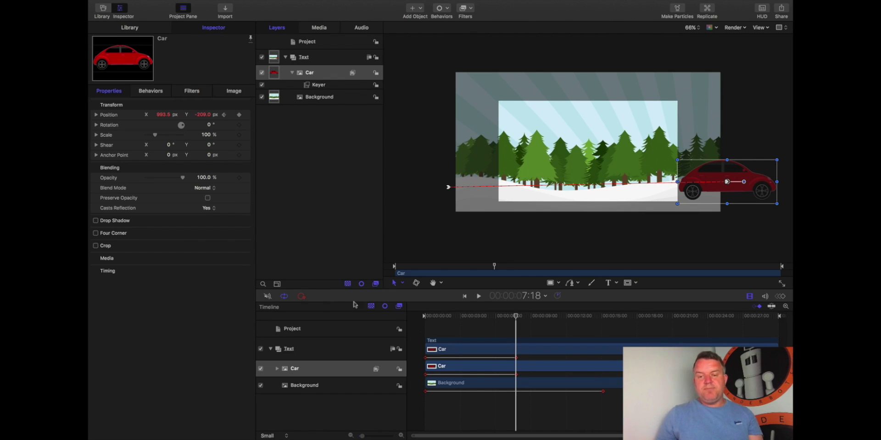
pyautogui.click(466, 298)
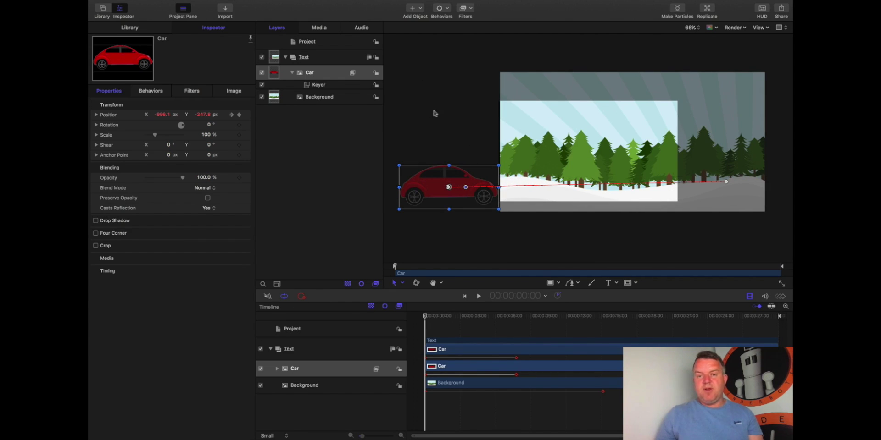
pyautogui.click(448, 105)
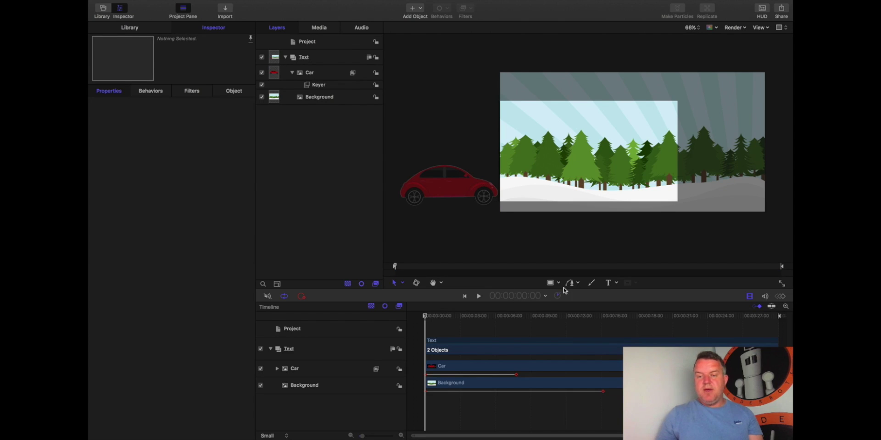
pyautogui.click(478, 298)
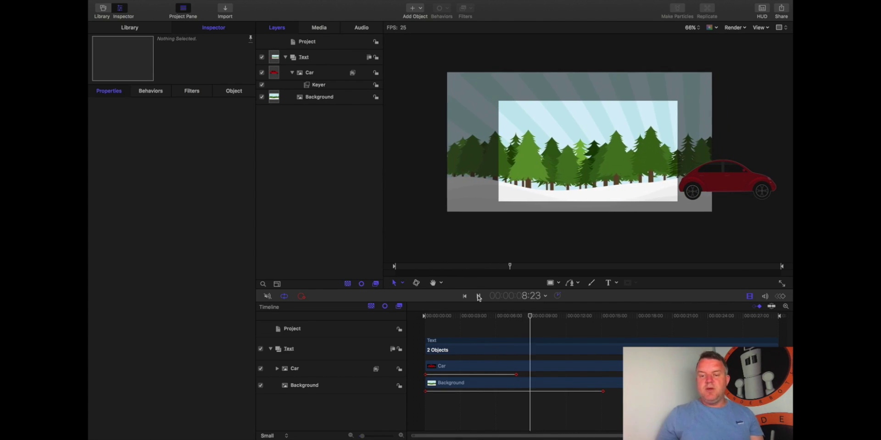
pyautogui.click(479, 296)
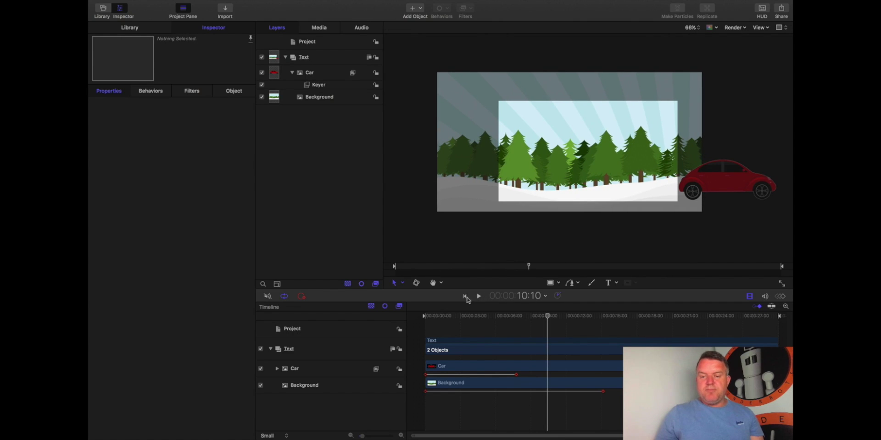
pyautogui.click(464, 296)
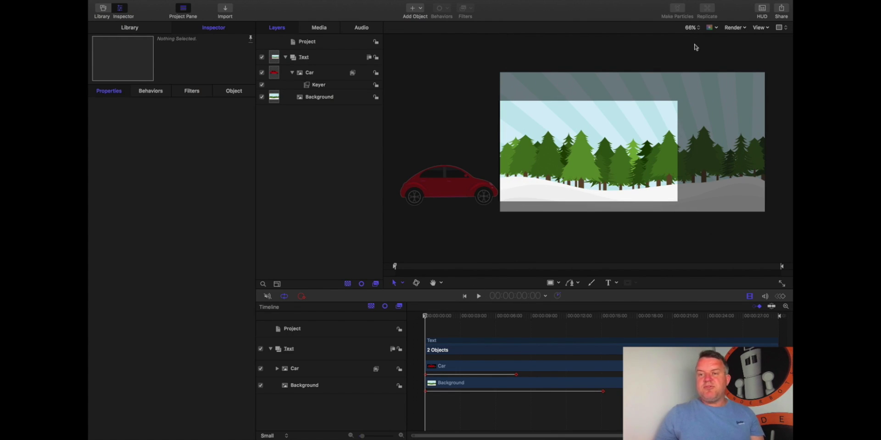
pyautogui.click(699, 29)
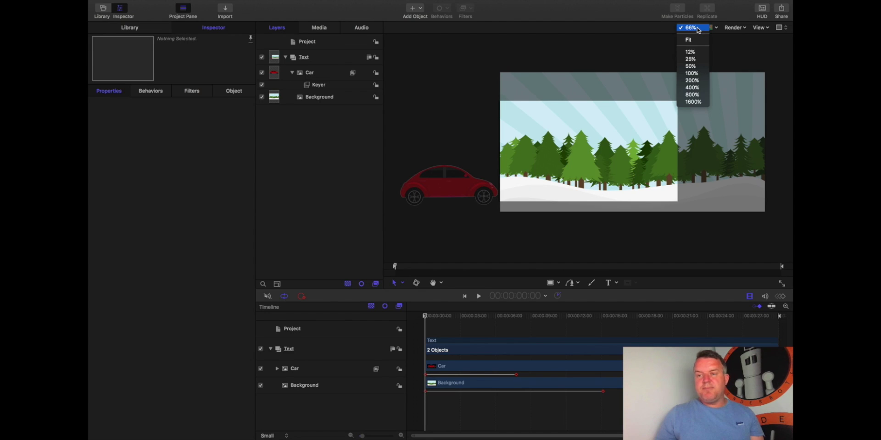
pyautogui.click(691, 41)
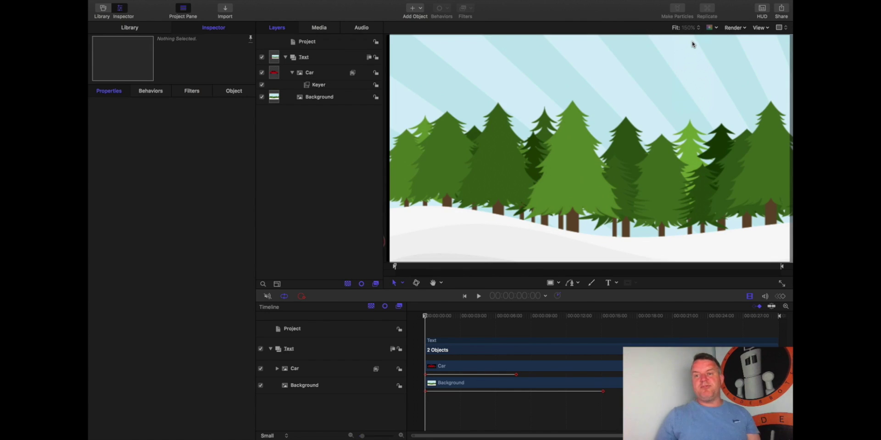
pyautogui.click(698, 29)
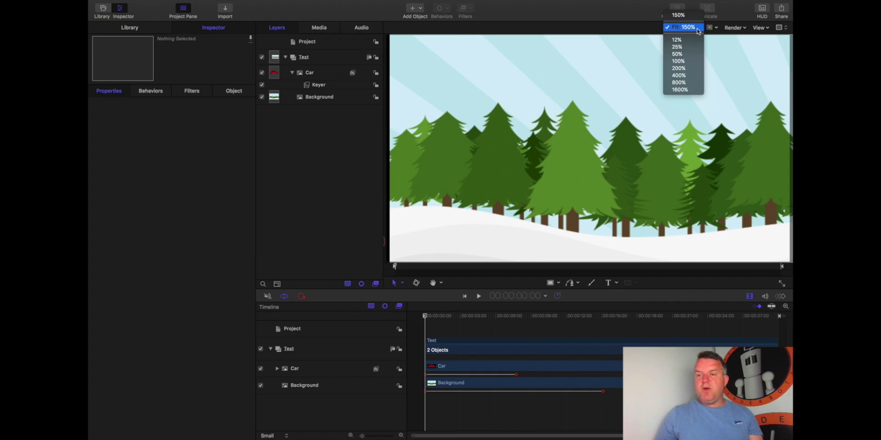
pyautogui.click(678, 54)
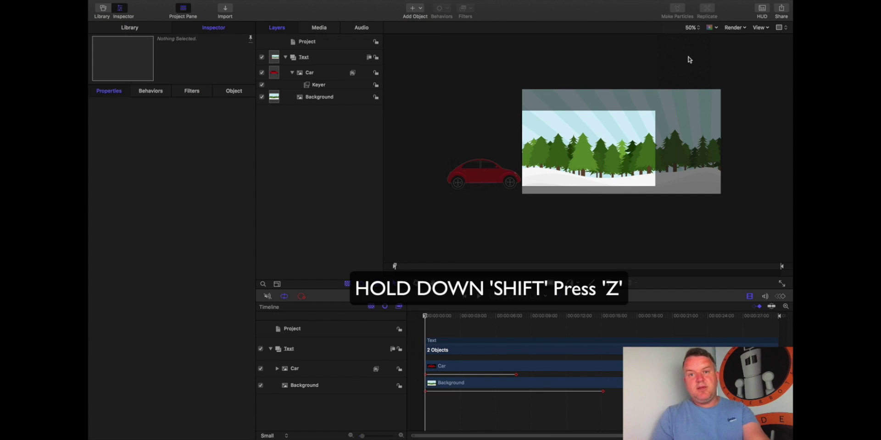
pyautogui.hotkey('shift', 'z')
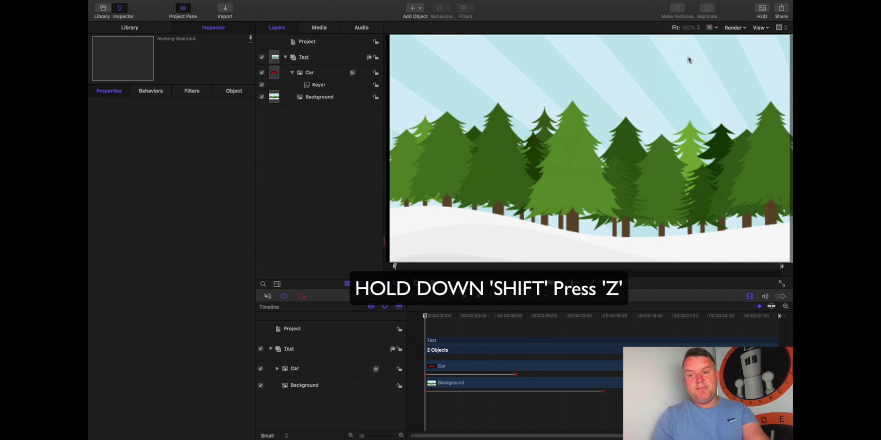
pyautogui.click(698, 28)
pyautogui.click(693, 62)
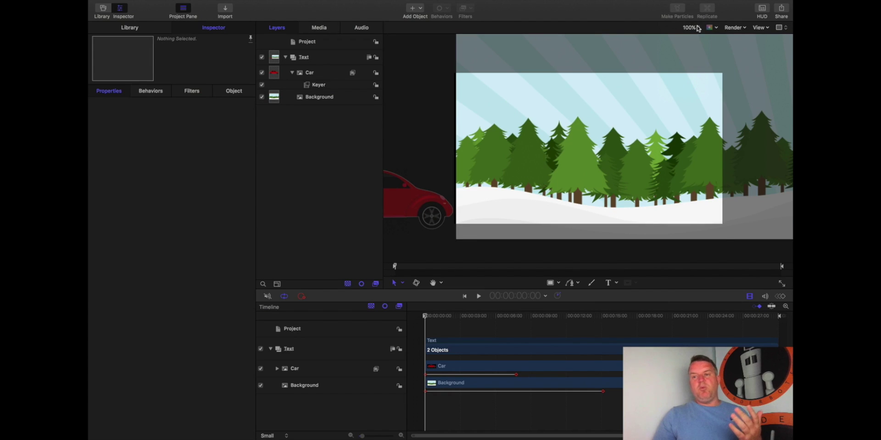
pyautogui.click(697, 28)
pyautogui.click(695, 52)
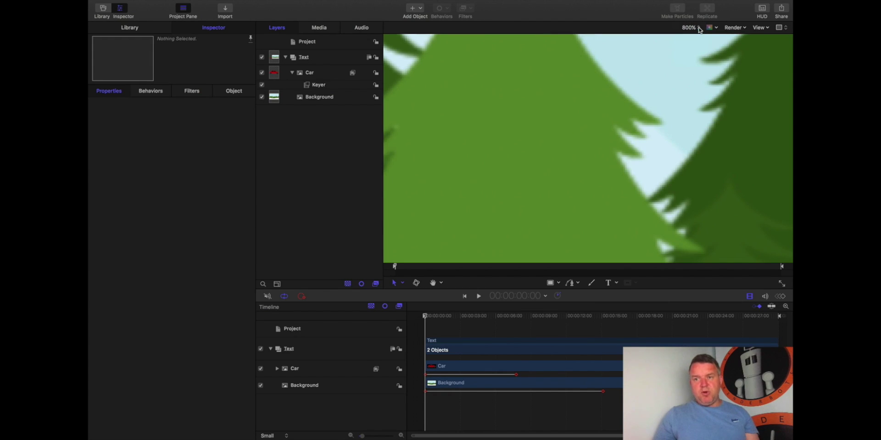
pyautogui.click(698, 27)
pyautogui.click(694, 53)
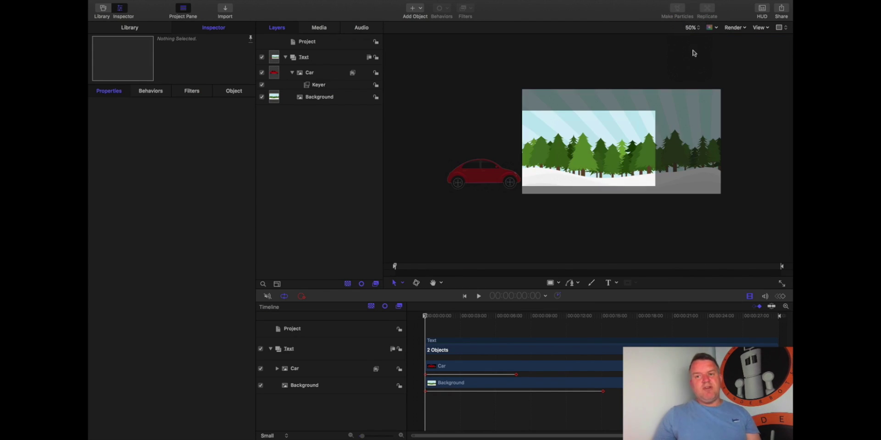
pyautogui.hotkey('shift', 'z')
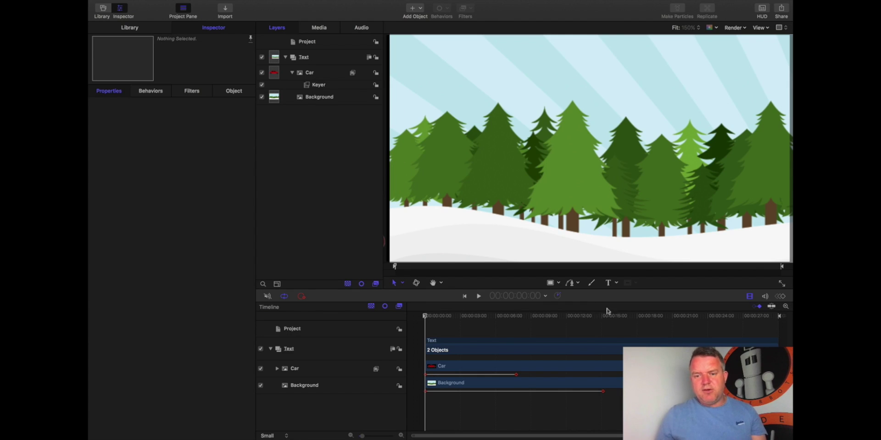
# Play the animation, pause at 00:00:09:00, and exit full-screen mode
pyautogui.click(479, 297)
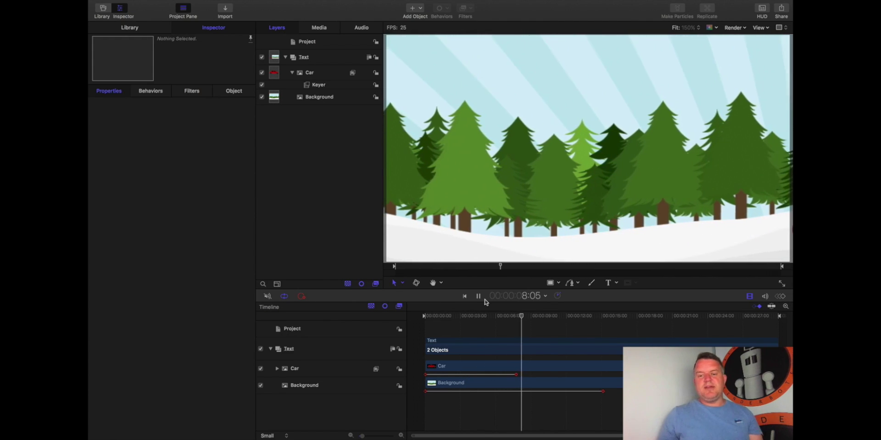
pyautogui.click(477, 296)
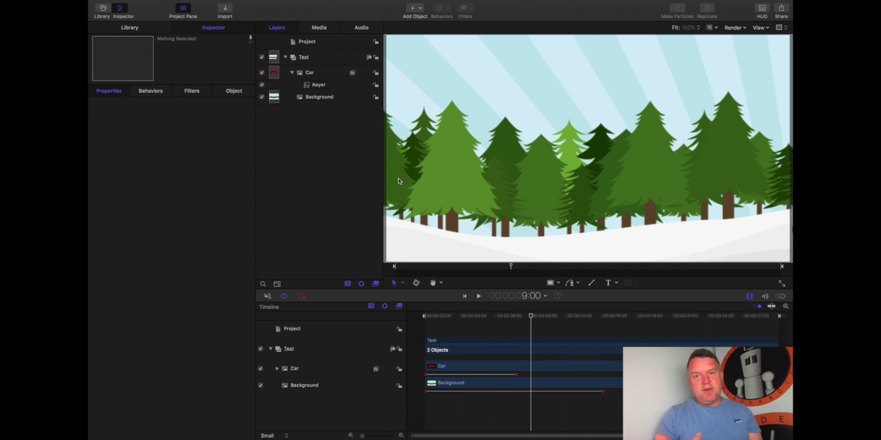
pyautogui.press('ctrl+super+f')
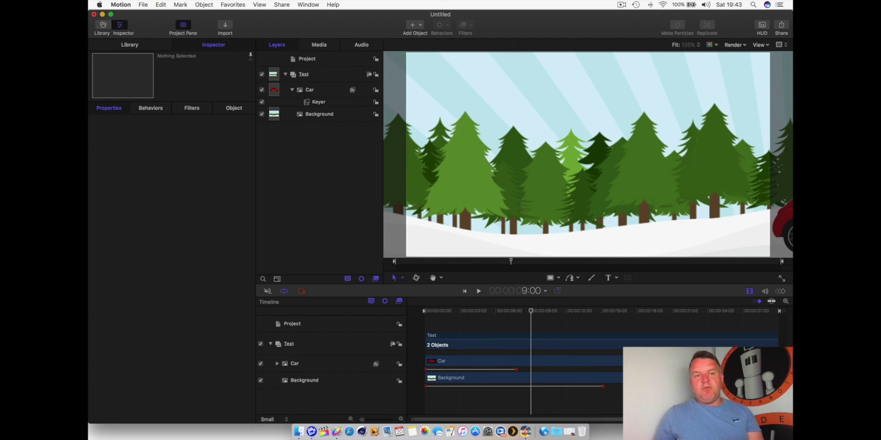
# Save As 'Car_animation' on the Desktop with Collect Media set to Copy to Folder
pyautogui.click(143, 5)
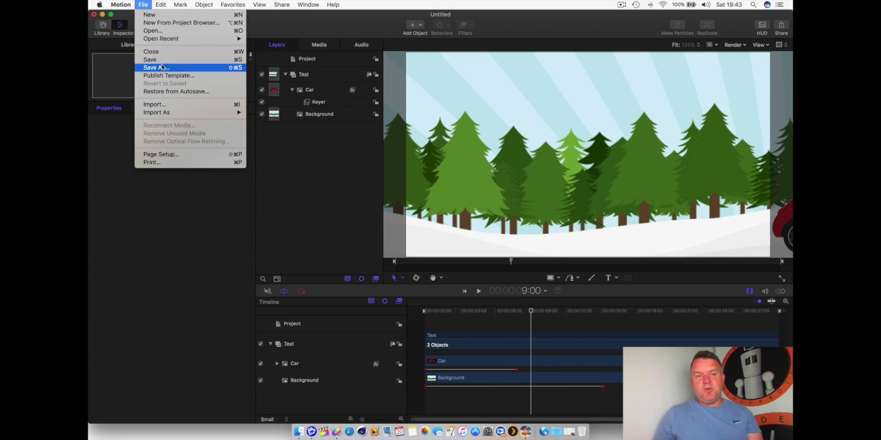
pyautogui.click(159, 60)
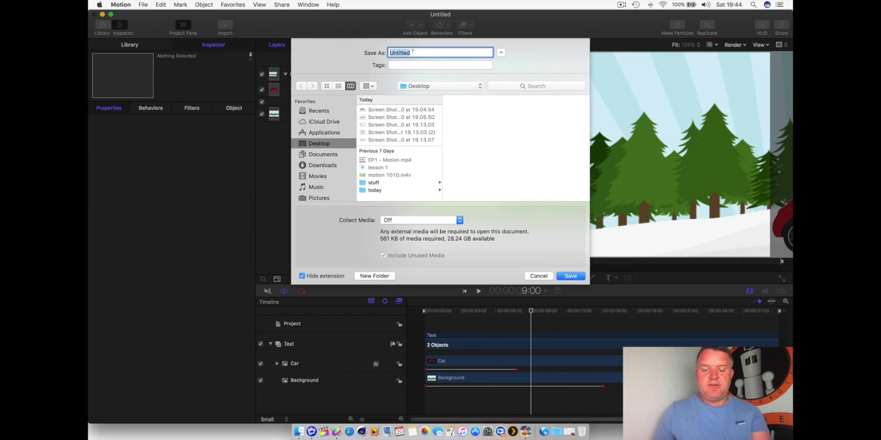
pyautogui.write('Car_animation')
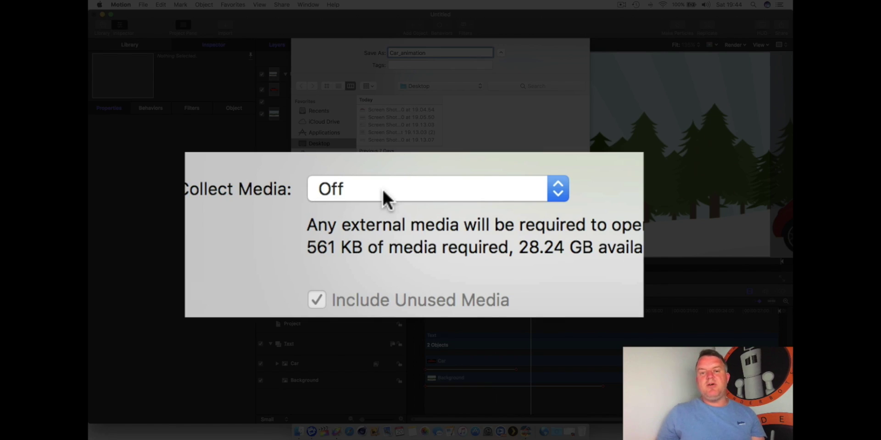
pyautogui.click(557, 189)
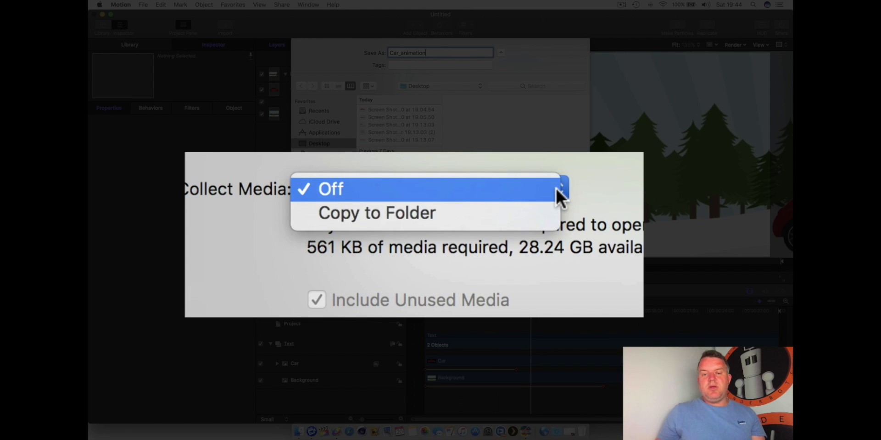
pyautogui.click(538, 215)
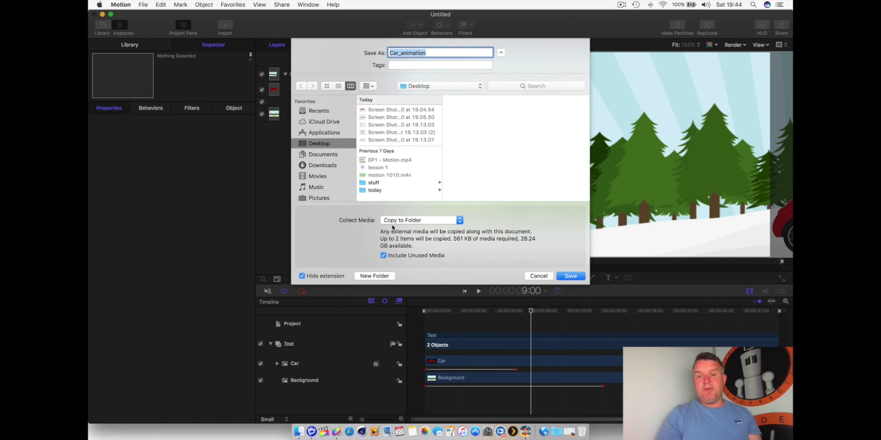
pyautogui.click(460, 220)
pyautogui.click(459, 218)
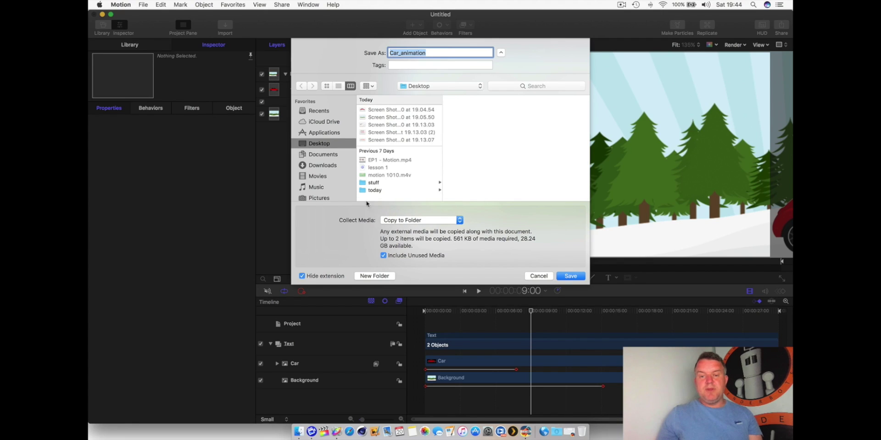
pyautogui.click(571, 277)
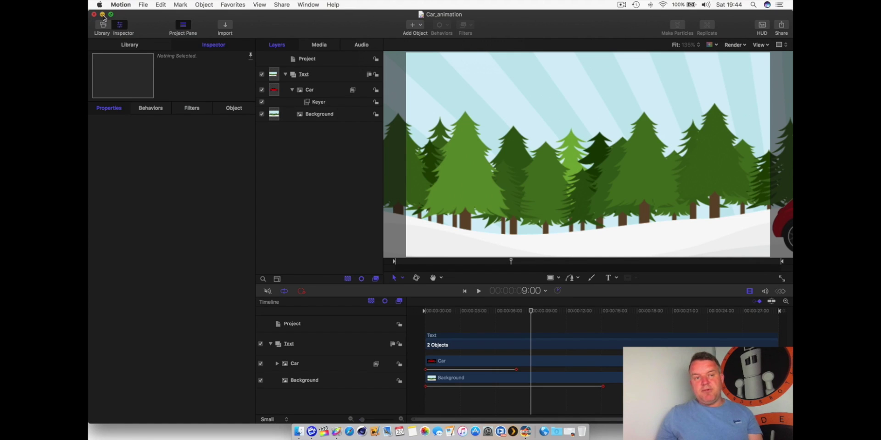
# Minimize Motion and open the Car_animation folder on the Desktop in Finder
pyautogui.click(103, 16)
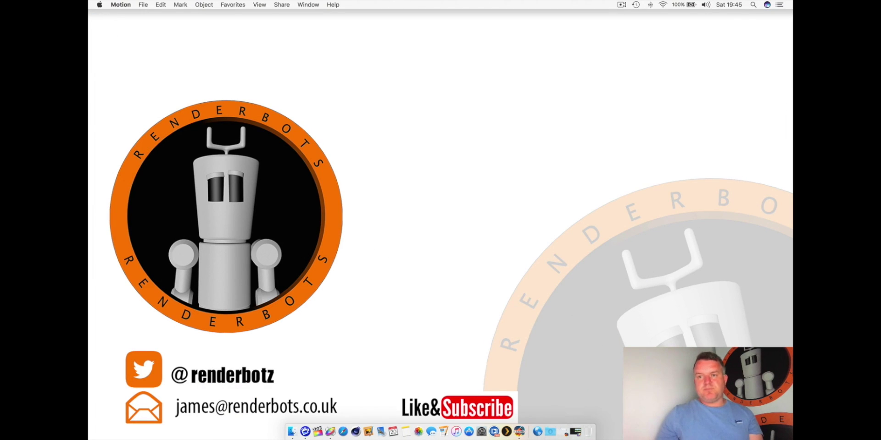
pyautogui.moveTo(731, 23); pyautogui.dragTo(720, 93)
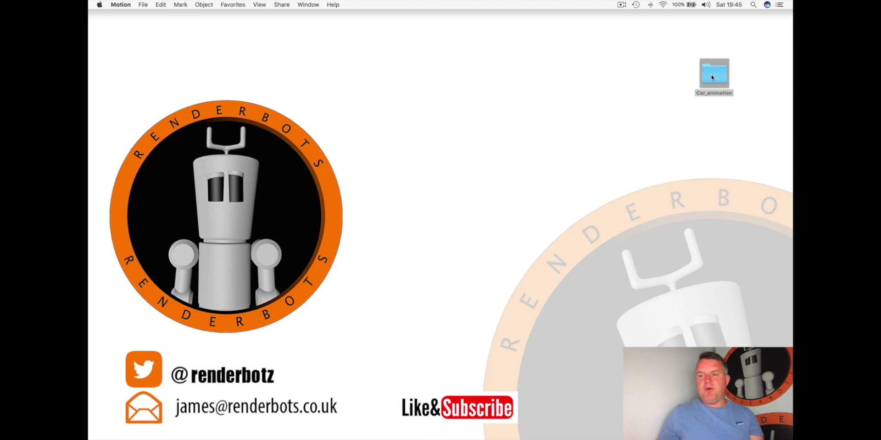
pyautogui.doubleClick(712, 78)
pyautogui.moveTo(488, 80); pyautogui.dragTo(701, 124)
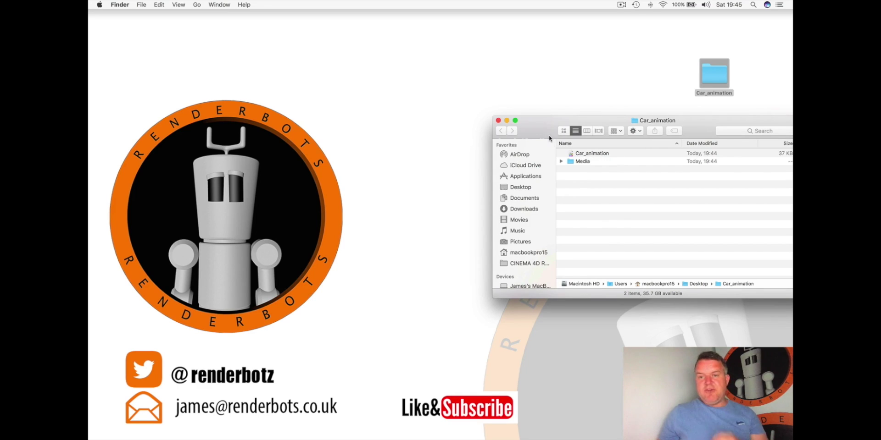
pyautogui.moveTo(576, 160); pyautogui.dragTo(565, 158)
pyautogui.click(568, 153)
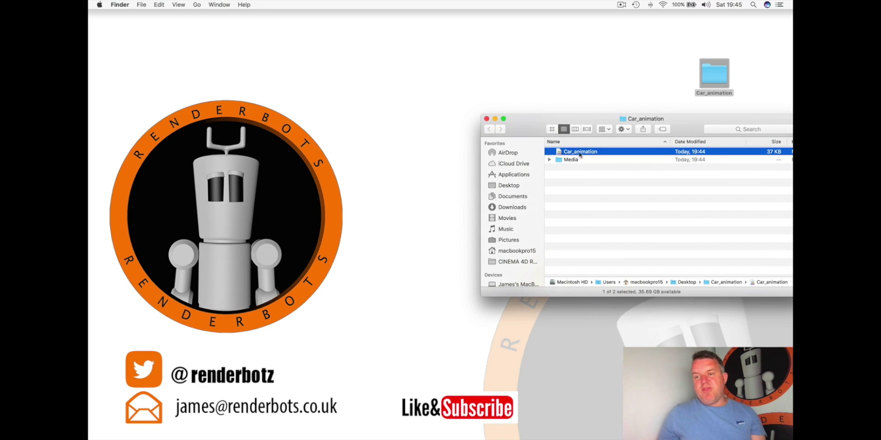
# Expand the Media folder and Quick Look the car and forest screenshots
pyautogui.click(549, 159)
pyautogui.click(577, 168)
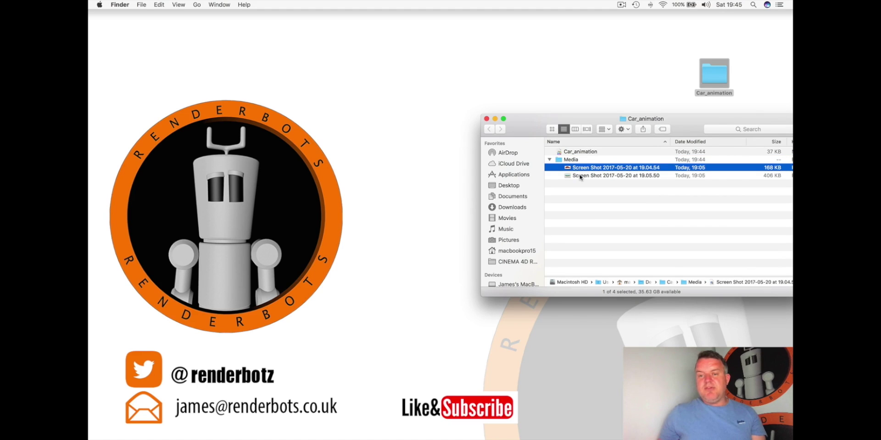
pyautogui.click(581, 177)
pyautogui.click(580, 169)
pyautogui.press('space')
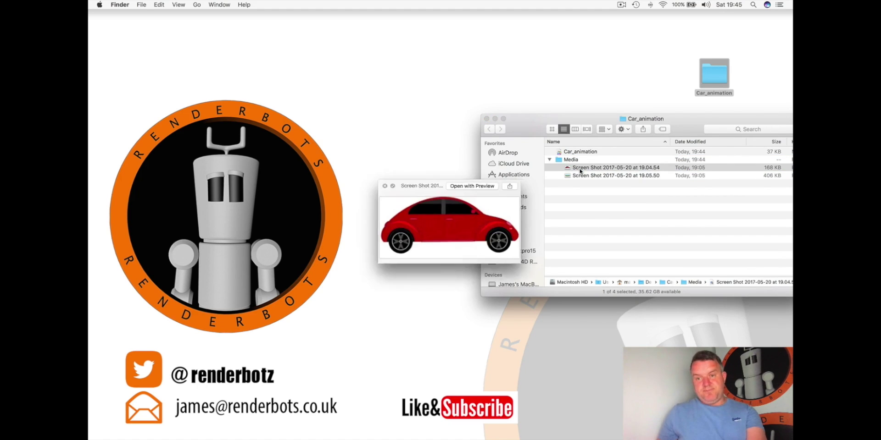
pyautogui.press('space')
pyautogui.click(582, 176)
pyautogui.press('space')
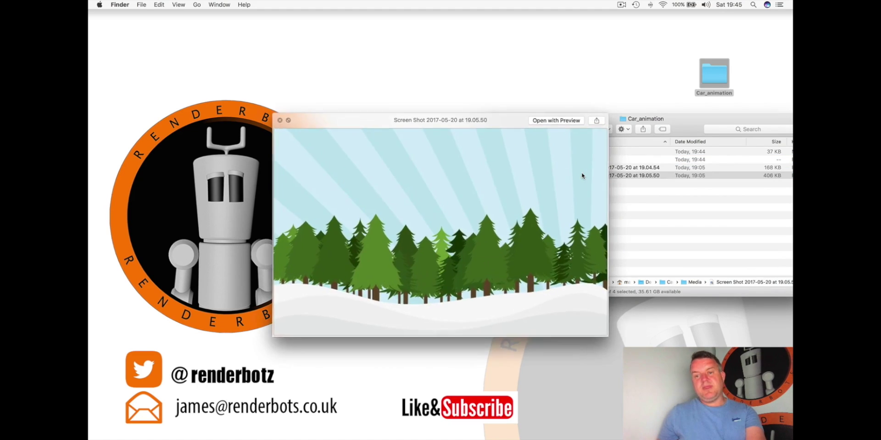
pyautogui.press('space')
pyautogui.click(550, 159)
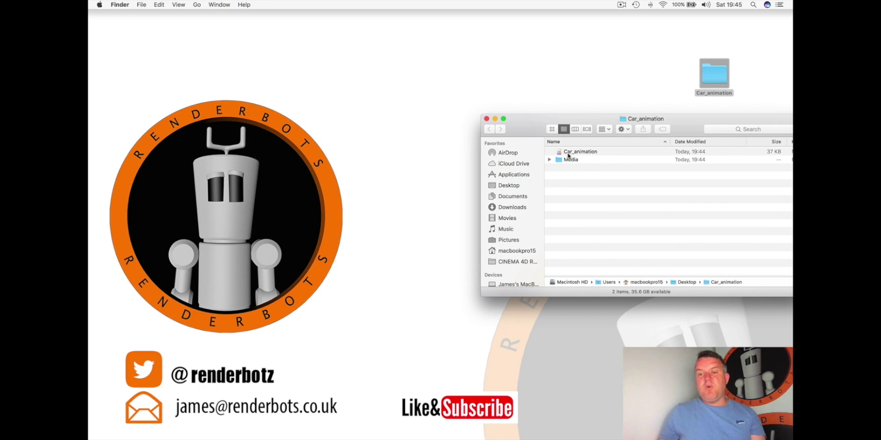
# Close the folder window, move the Car_animation folder left, then reopen and close it
pyautogui.click(487, 119)
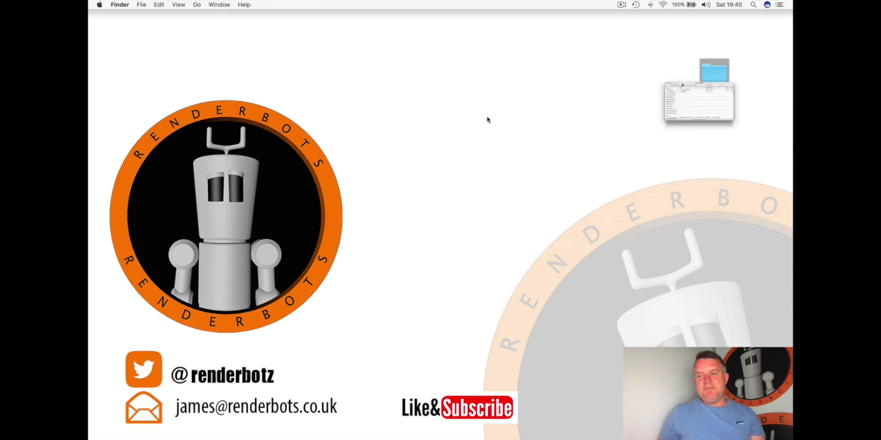
pyautogui.moveTo(714, 73); pyautogui.dragTo(664, 80)
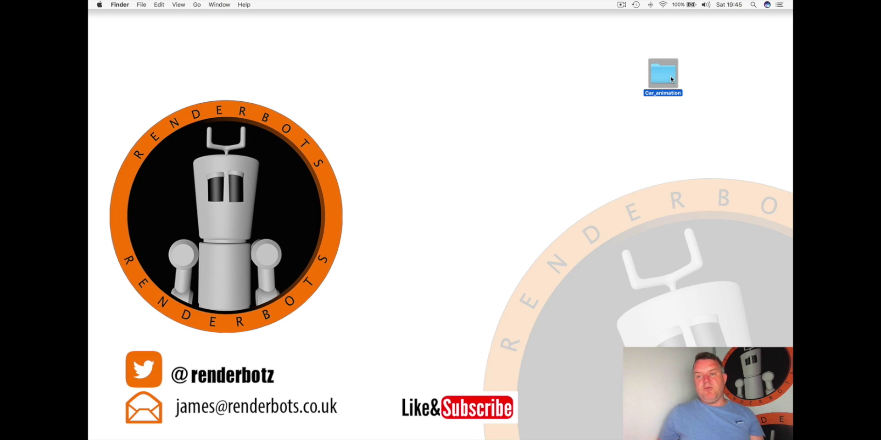
pyautogui.doubleClick(669, 80)
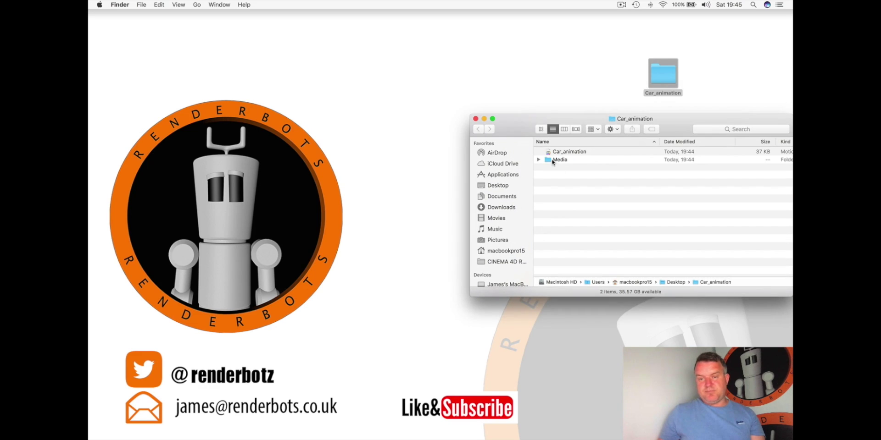
pyautogui.click(536, 160)
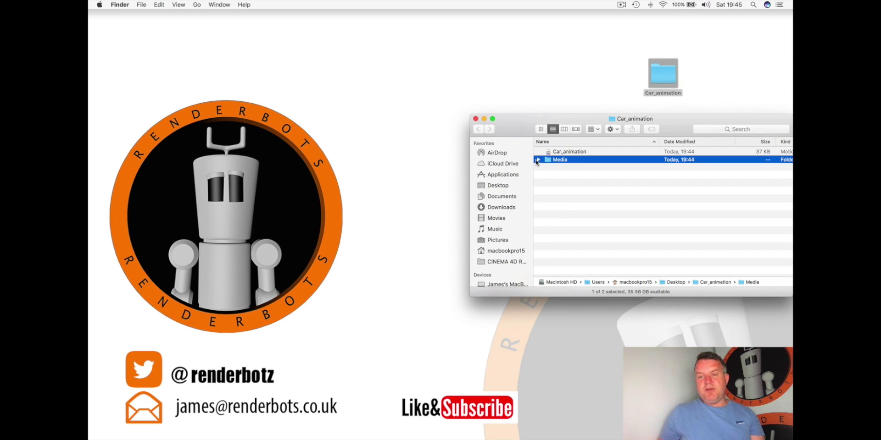
pyautogui.click(476, 119)
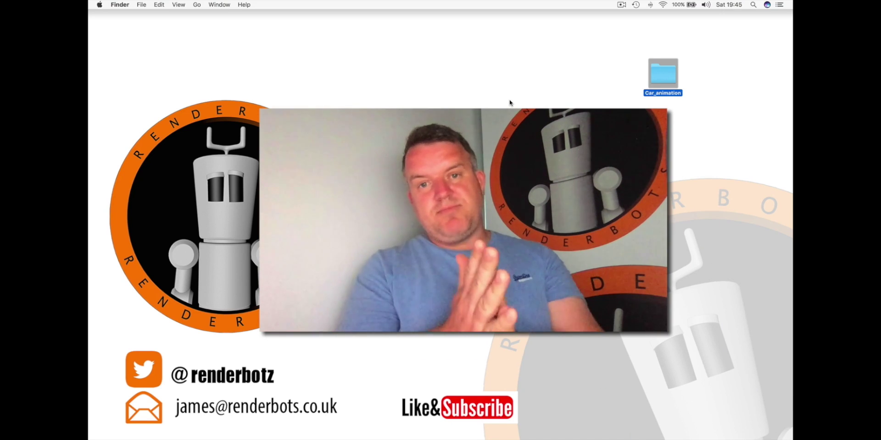